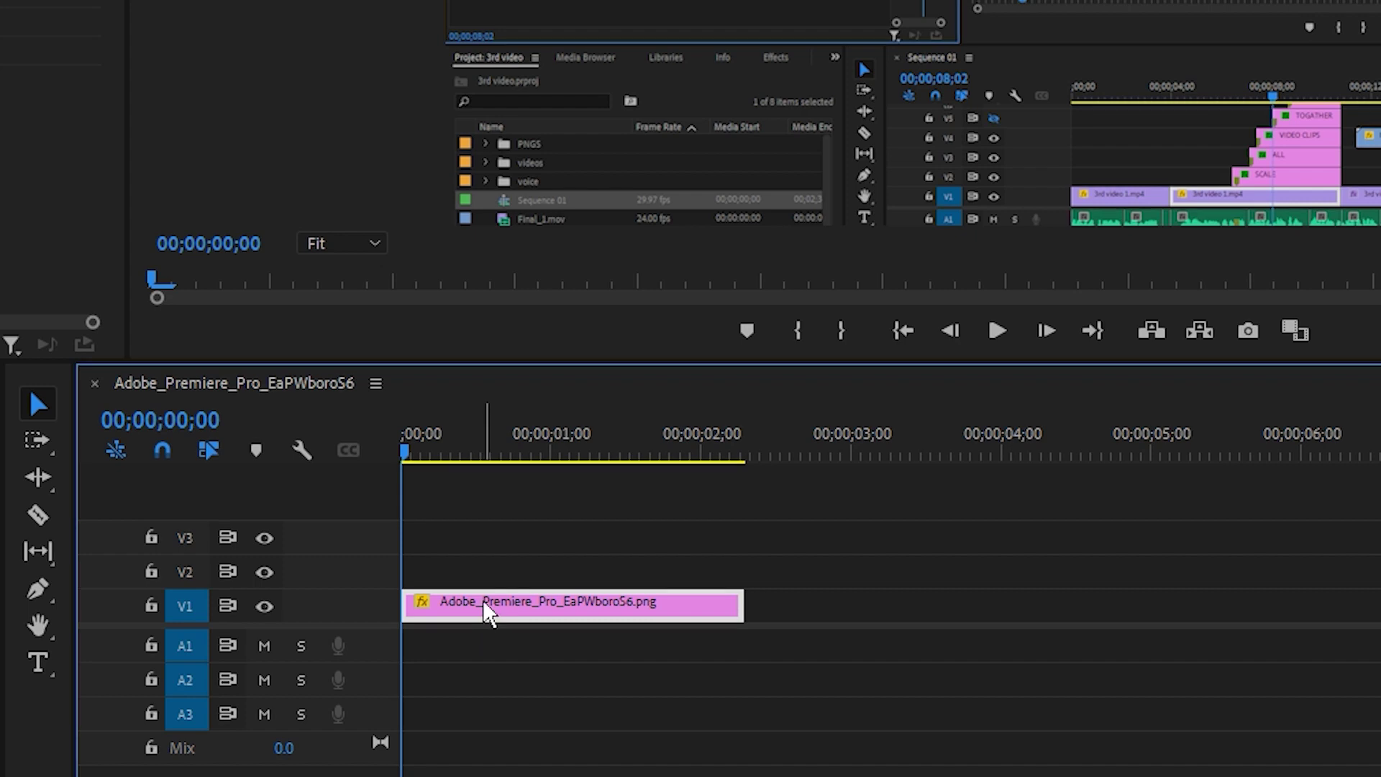
# Step: Duplicate the screenshot clip from V1 onto V2 and apply the Crop effect to the copy
pyautogui.moveTo(484, 604); pyautogui.dragTo(495, 584)
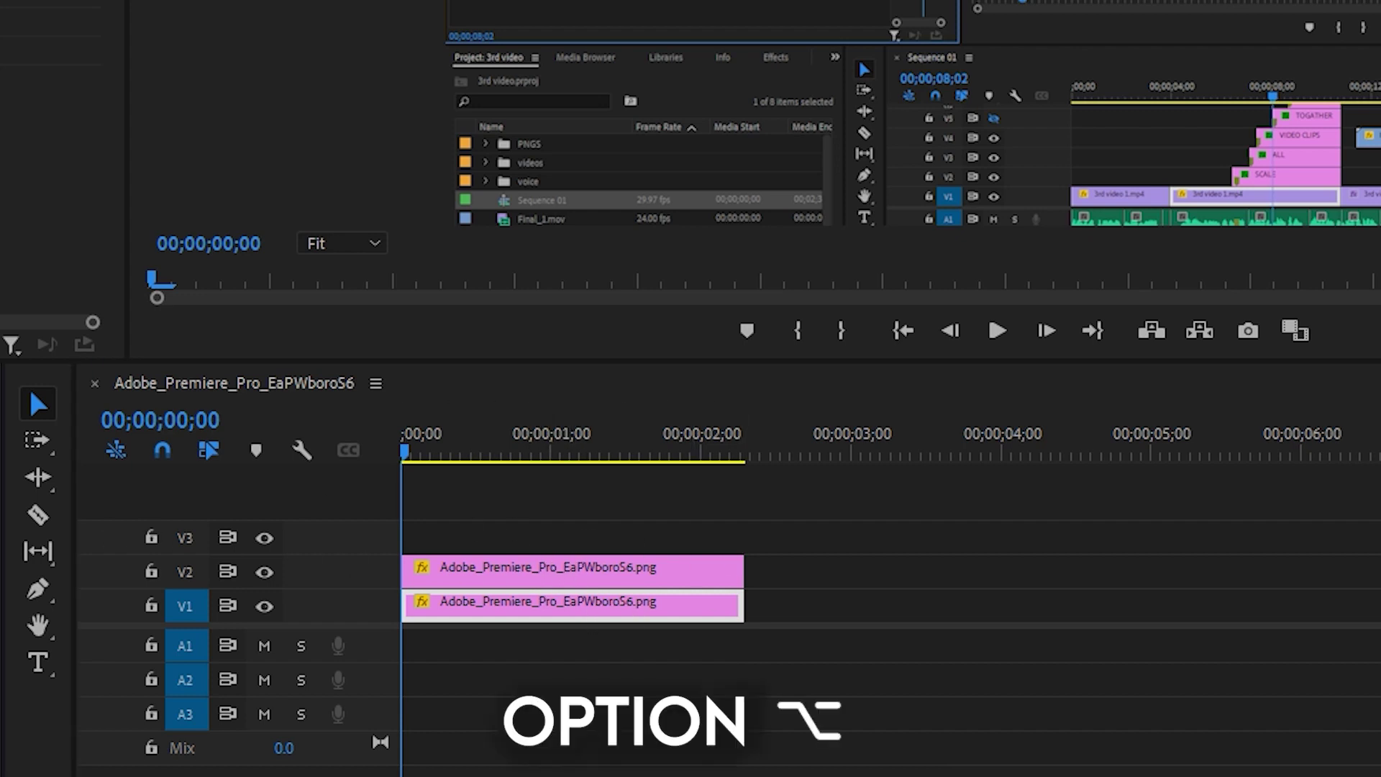
pyautogui.click(198, 418)
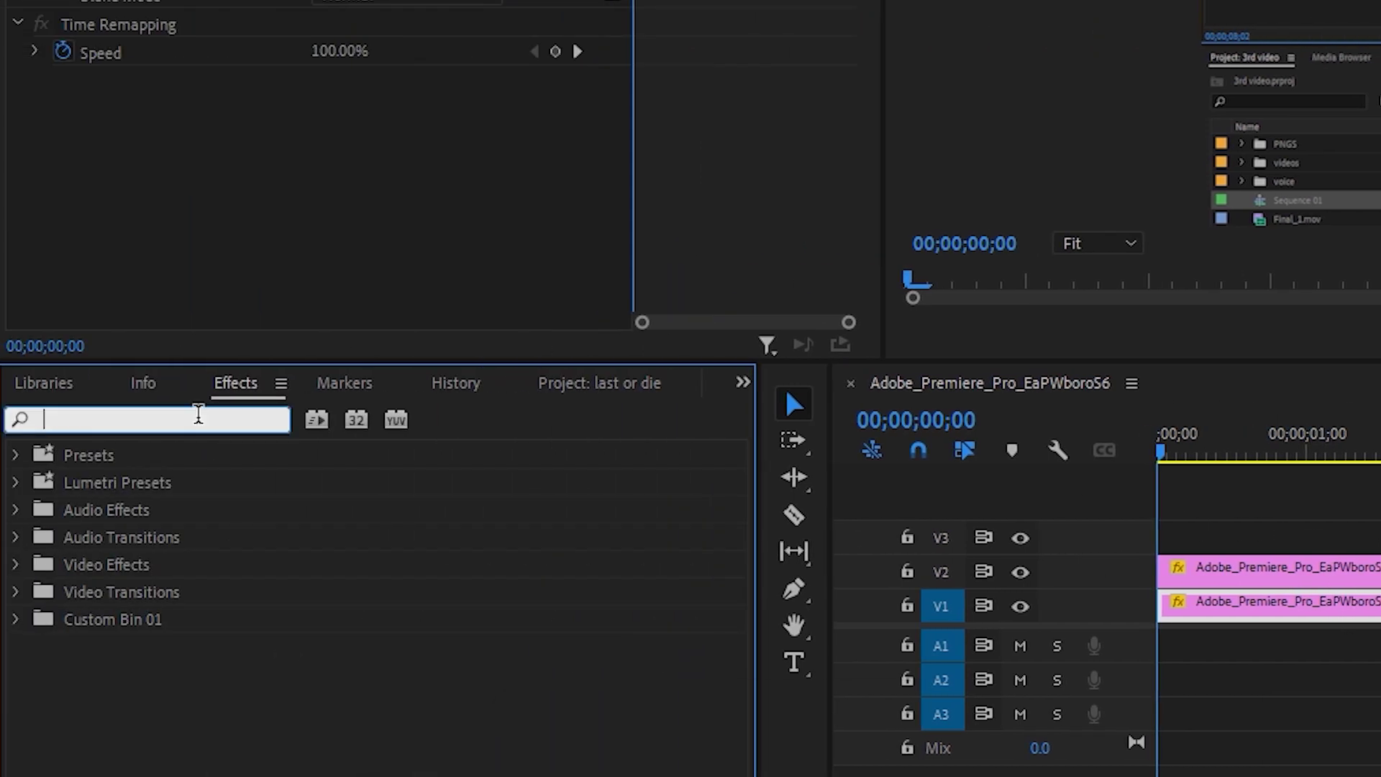
pyautogui.write('crop')
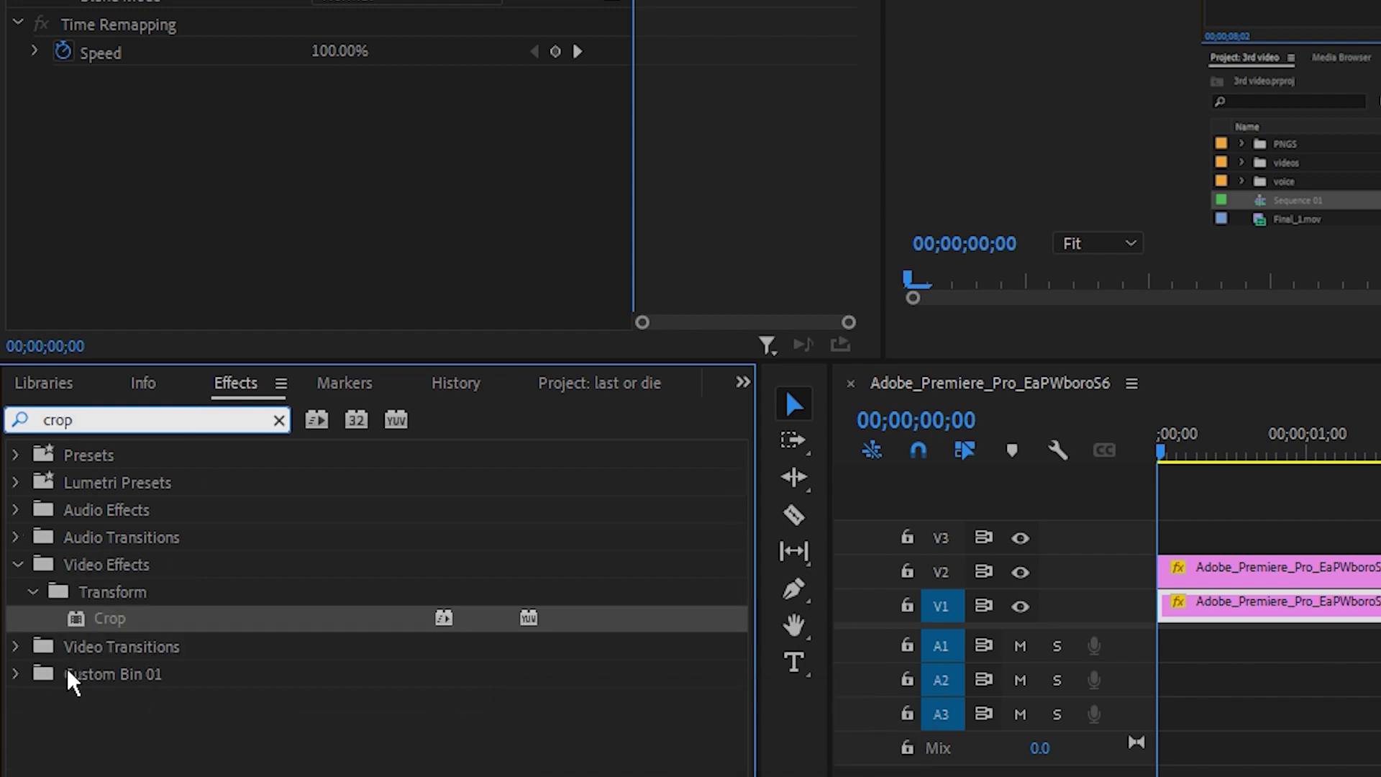
pyautogui.moveTo(117, 623); pyautogui.dragTo(1201, 570)
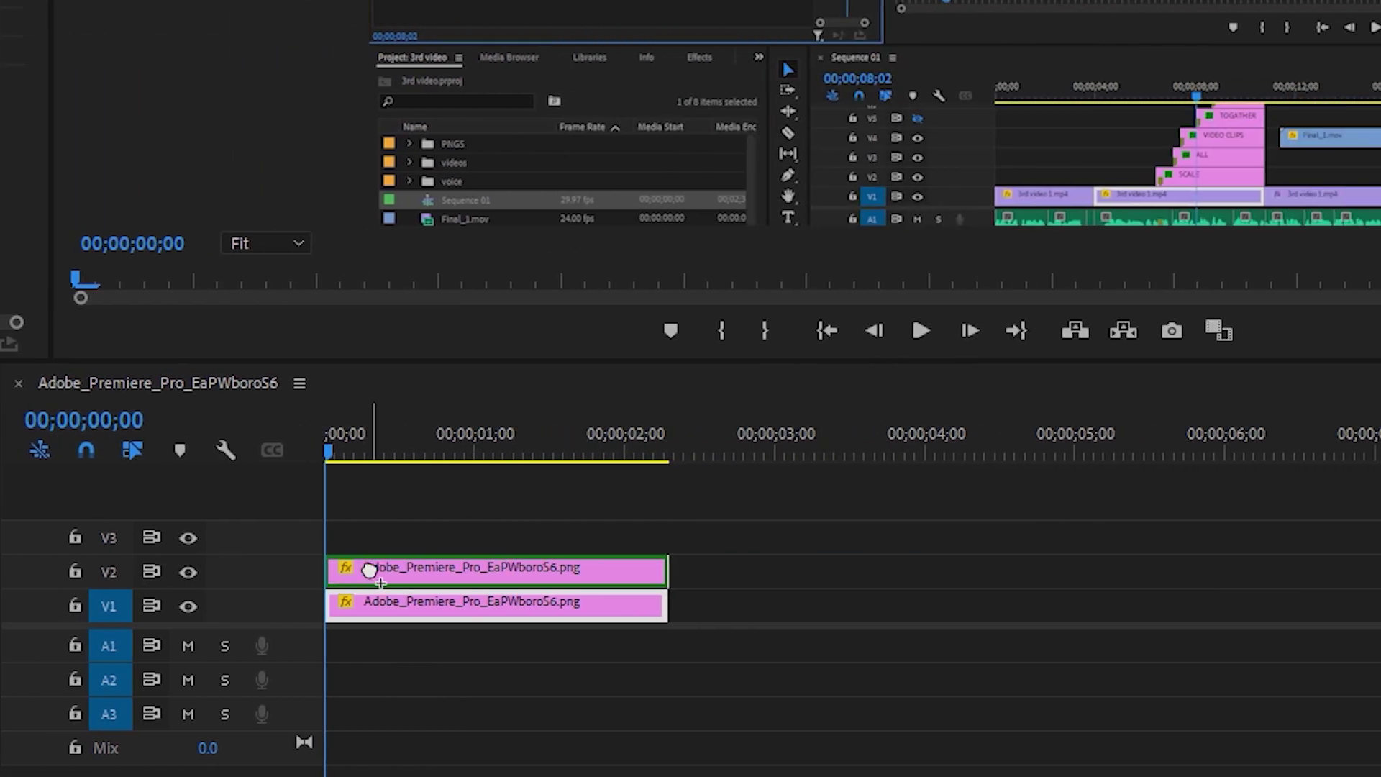
pyautogui.moveTo(369, 570); pyautogui.dragTo(380, 572)
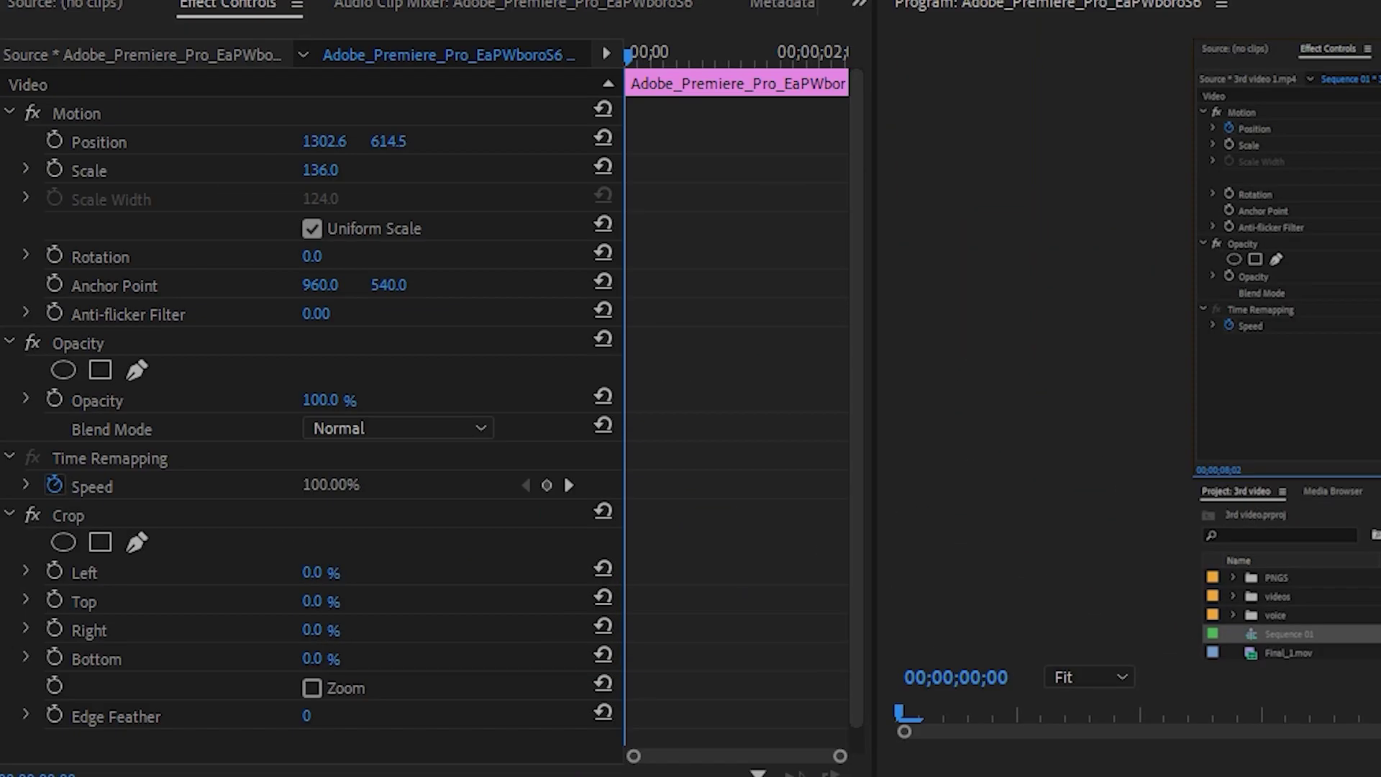
# Step: Crop the V2 copy to its Position-to-Rotation rows: Left 1.9%, Top 17.4%, Right 74.6%, Bottom 72.5%
pyautogui.click(67, 514)
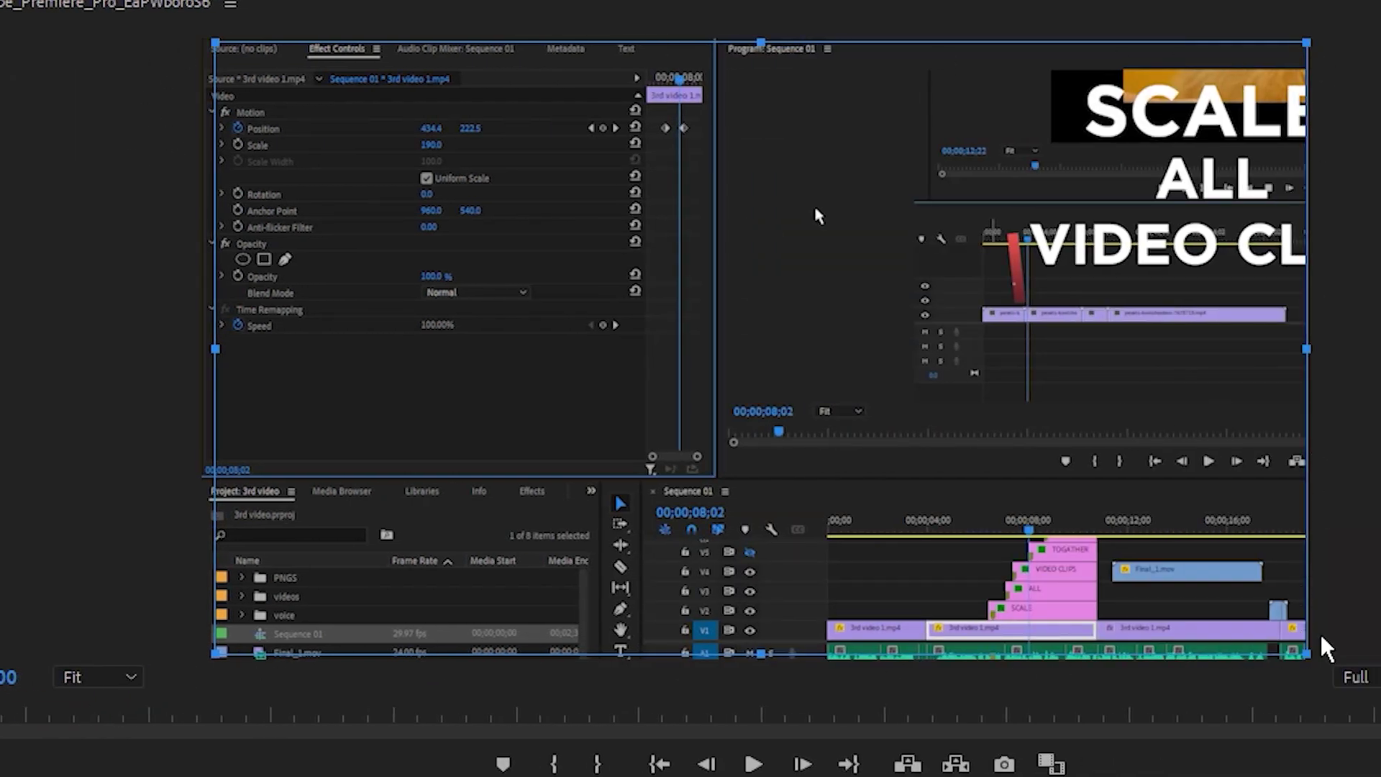
pyautogui.moveTo(1306, 654); pyautogui.dragTo(599, 211)
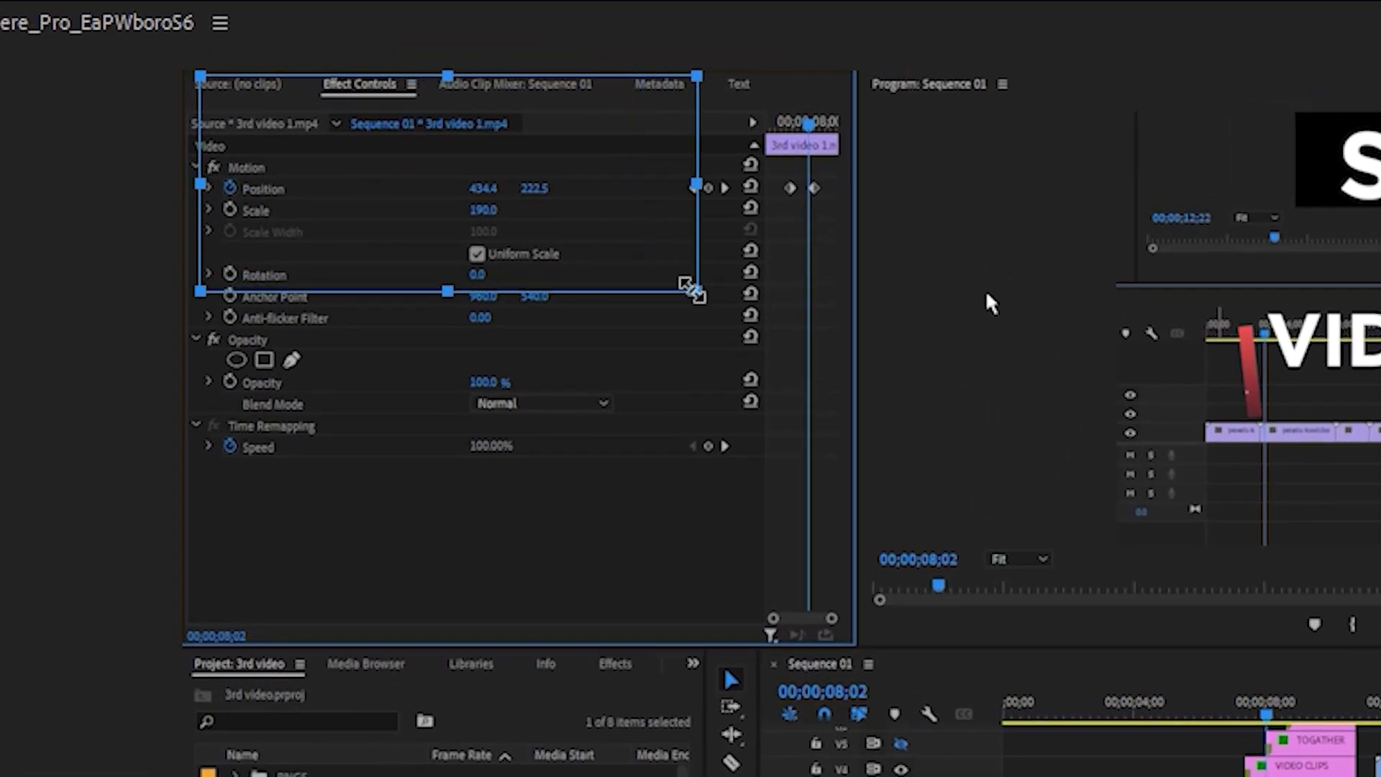
pyautogui.moveTo(692, 290); pyautogui.dragTo(689, 284)
pyautogui.moveTo(695, 185); pyautogui.dragTo(604, 189)
pyautogui.moveTo(408, 75); pyautogui.dragTo(407, 170)
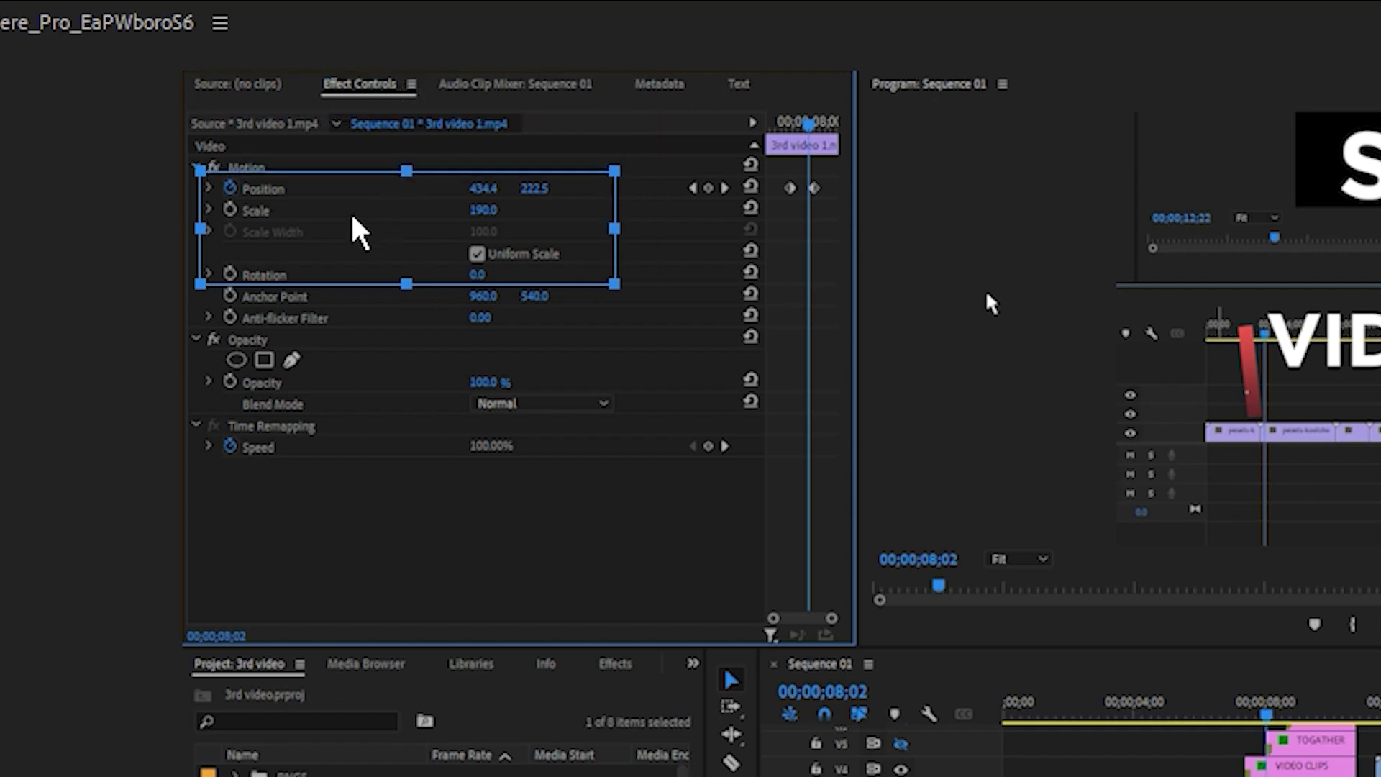
pyautogui.moveTo(200, 229); pyautogui.dragTo(217, 229)
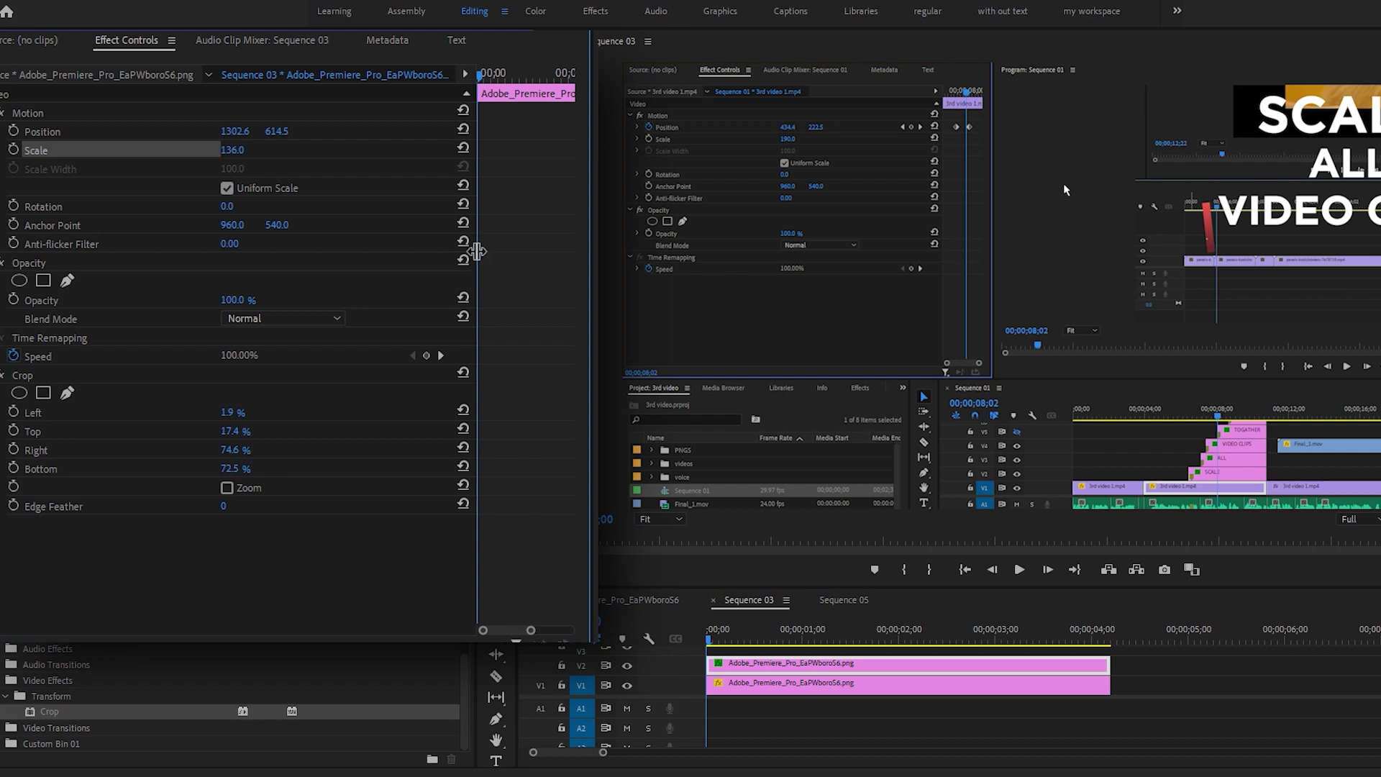
# Step: Enable keyframing for the cropped copy's Position and Scale at the start of the clip
pyautogui.moveTo(477, 251); pyautogui.dragTo(444, 259)
pyautogui.moveTo(508, 632); pyautogui.dragTo(488, 630)
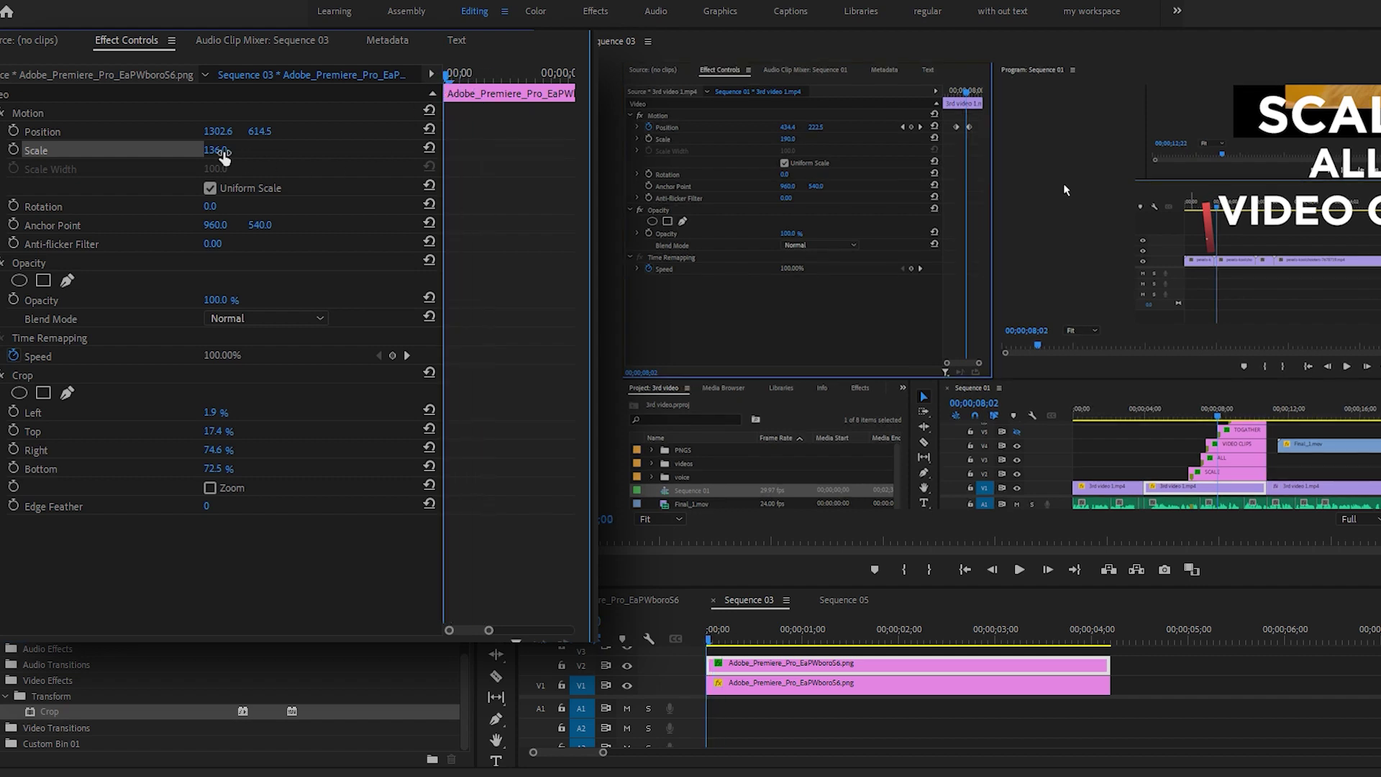
pyautogui.click(14, 131)
pyautogui.click(13, 150)
# Step: At frame 10, set the cropped copy's Scale to 208 and Position to 1940.6, 868.5, and preview the zoom
pyautogui.press('space')
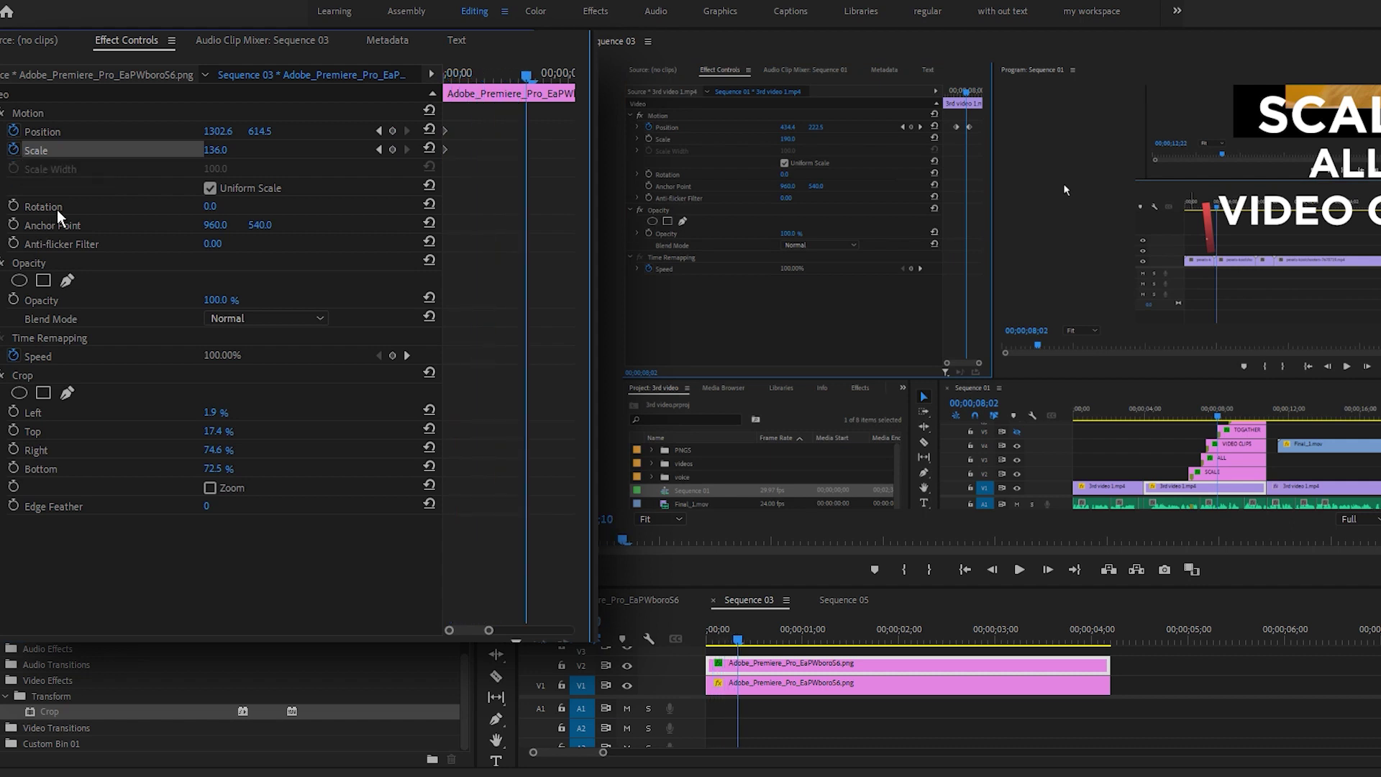
pyautogui.moveTo(216, 149); pyautogui.dragTo(678, 131)
pyautogui.moveTo(261, 131); pyautogui.dragTo(263, 131)
pyautogui.press('space')
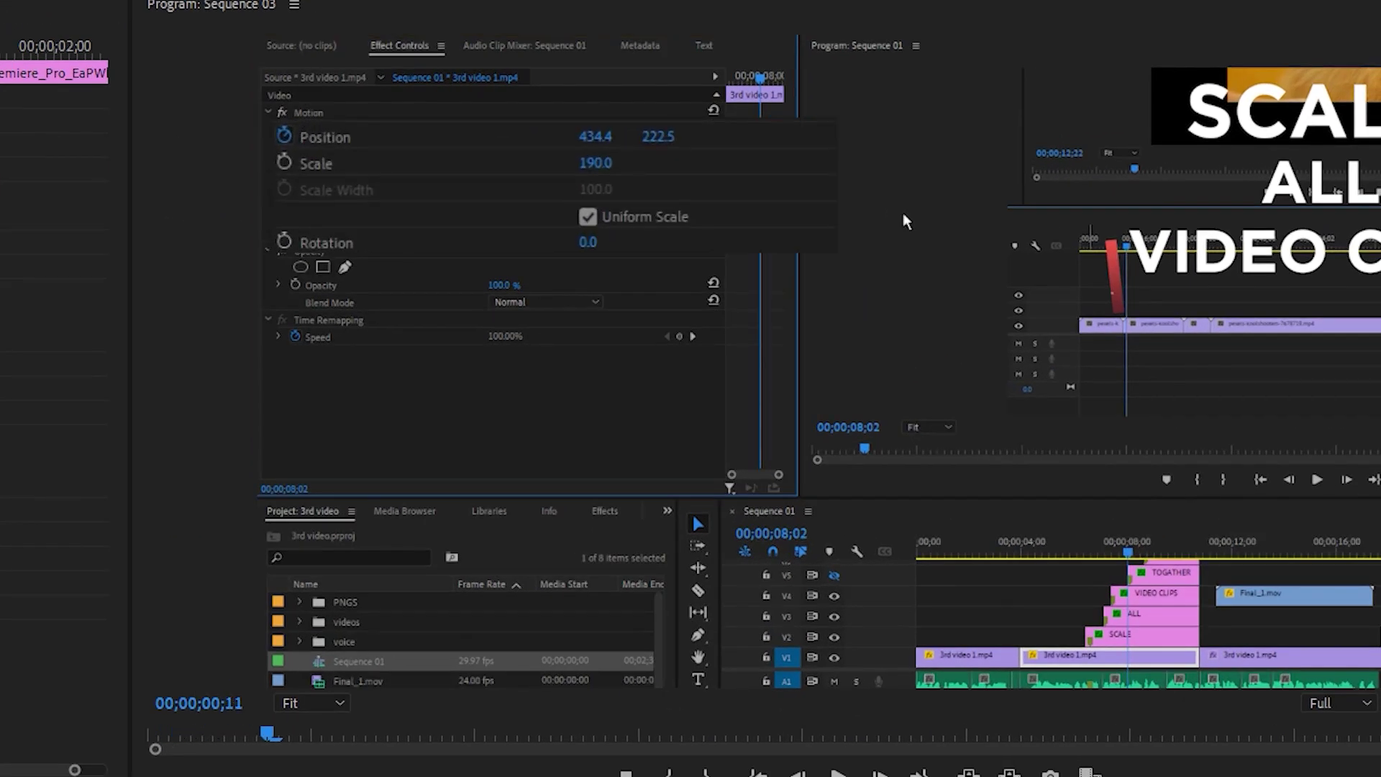
pyautogui.press('Home')
pyautogui.press('space')
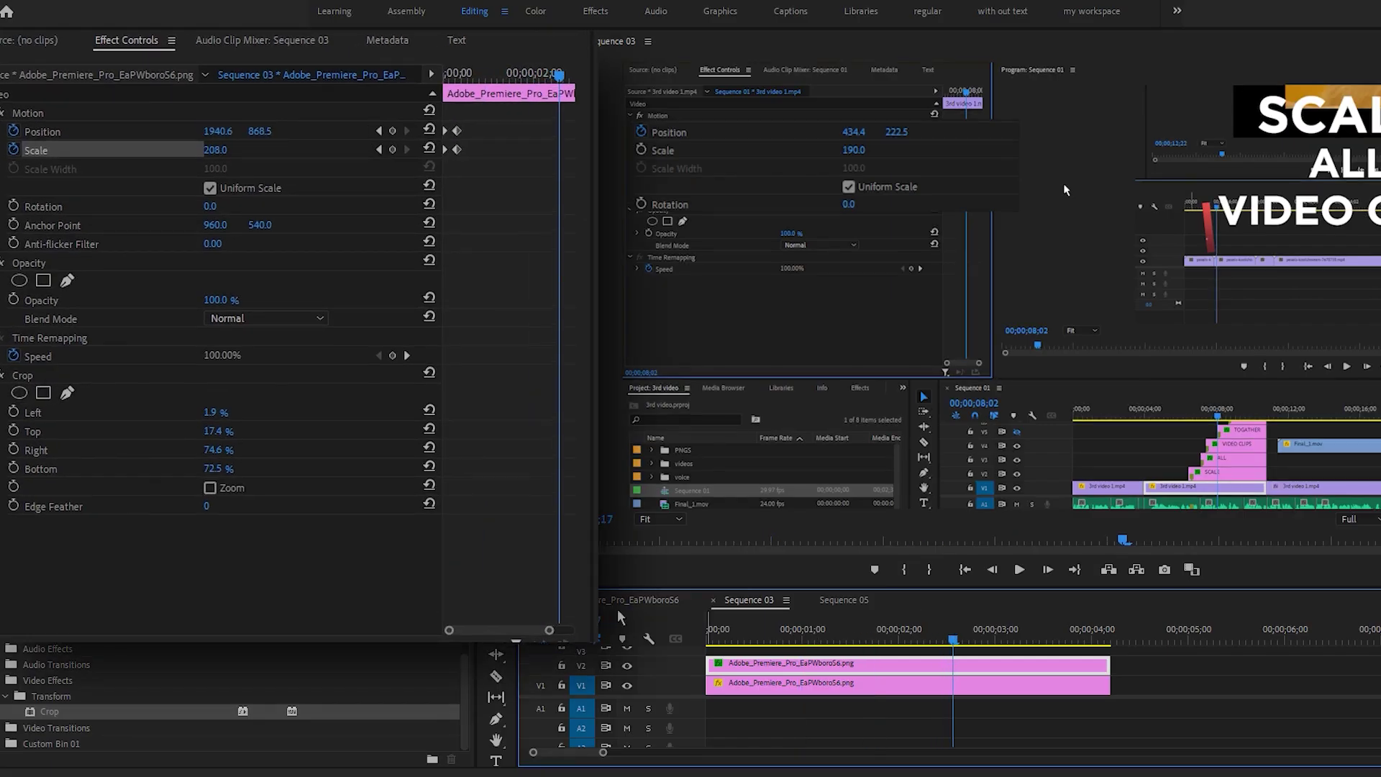
# Step: Add Position and Scale keyframes at 00;00;03;00 that hold the cropped copy's enlarged state
pyautogui.moveTo(543, 637); pyautogui.dragTo(578, 637)
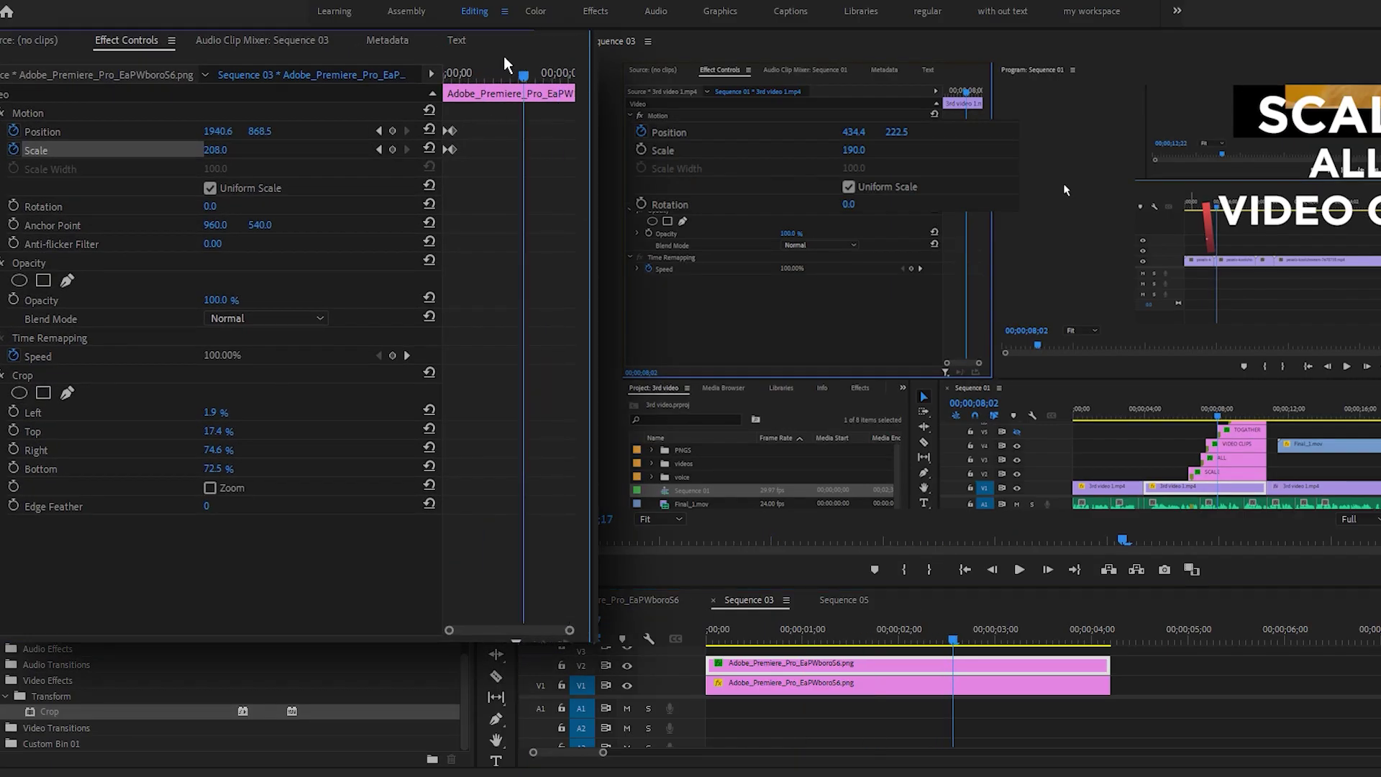
pyautogui.moveTo(523, 75); pyautogui.dragTo(540, 76)
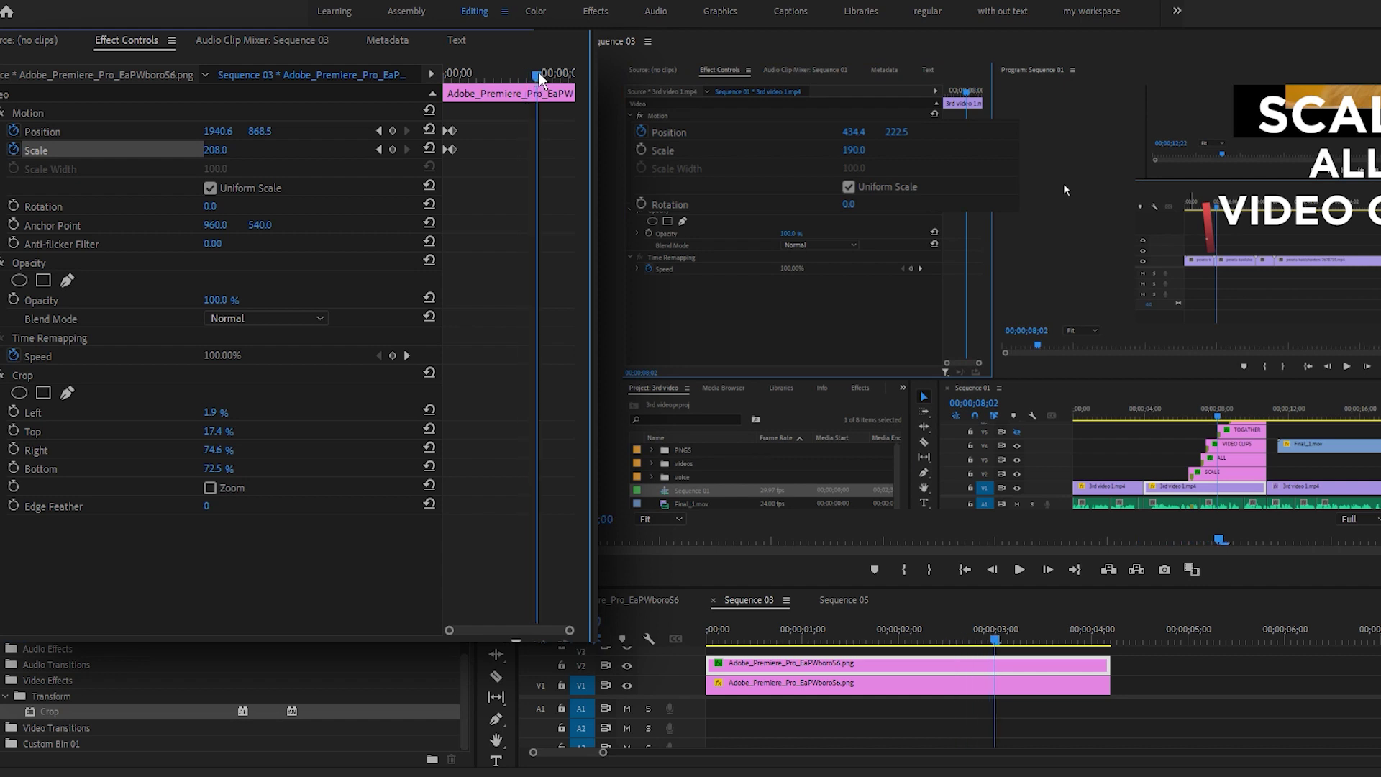
pyautogui.click(393, 131)
pyautogui.click(393, 149)
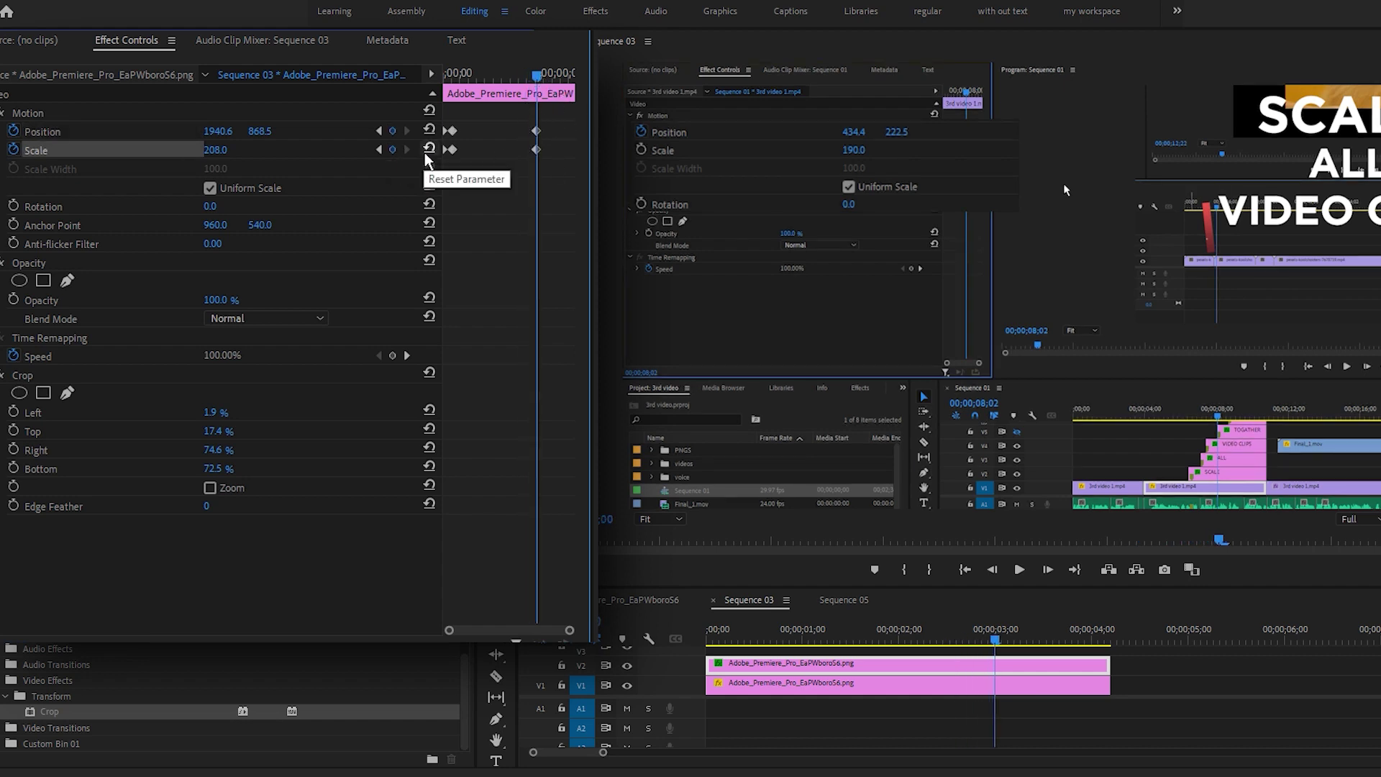
# Step: At 00;00;03;10, keyframe the cropped copy back to Position 1302.6, 614.5 and Scale 136
pyautogui.press('Right')
pyautogui.press('Right')
pyautogui.press('Right')
pyautogui.press('Right')
pyautogui.press('Right')
pyautogui.press('Right')
pyautogui.press('Right')
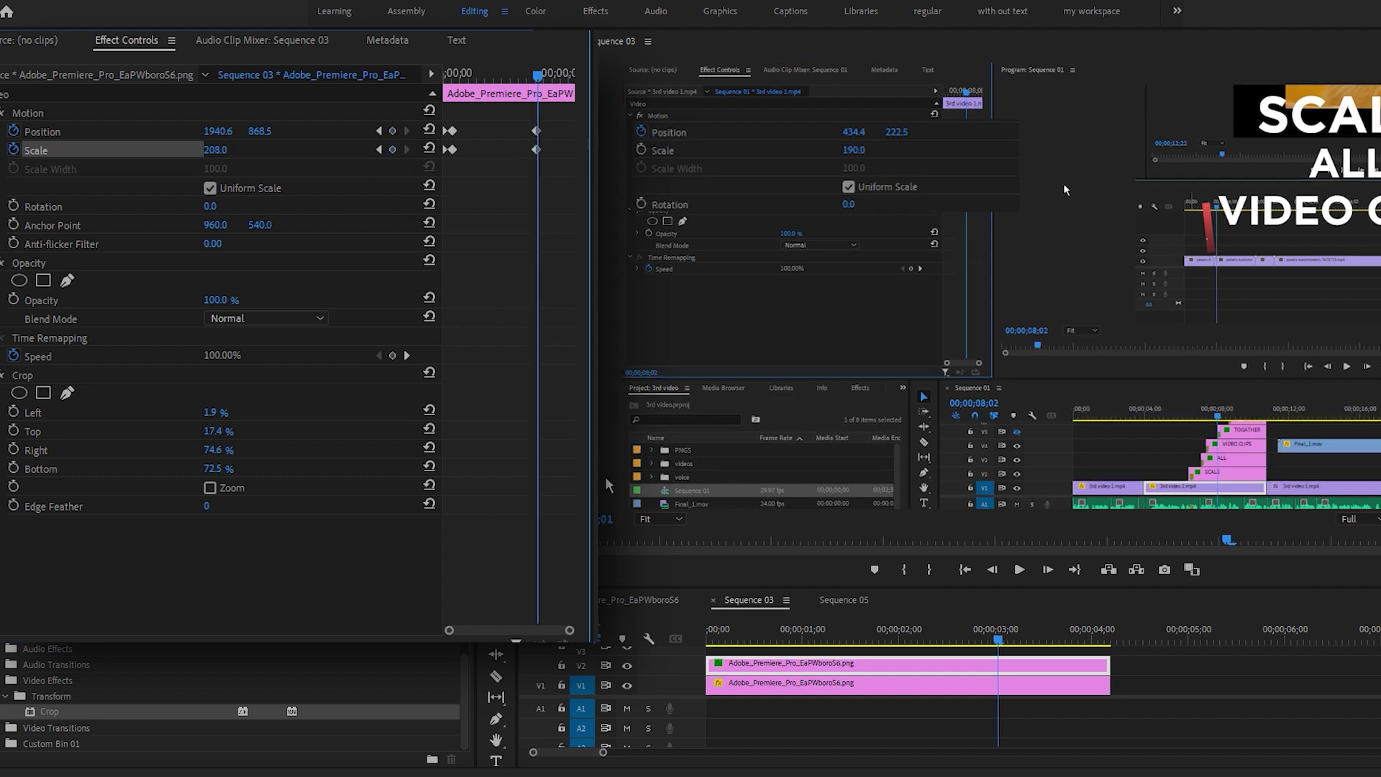
pyautogui.press('Right')
pyautogui.press('Right')
pyautogui.press('Right')
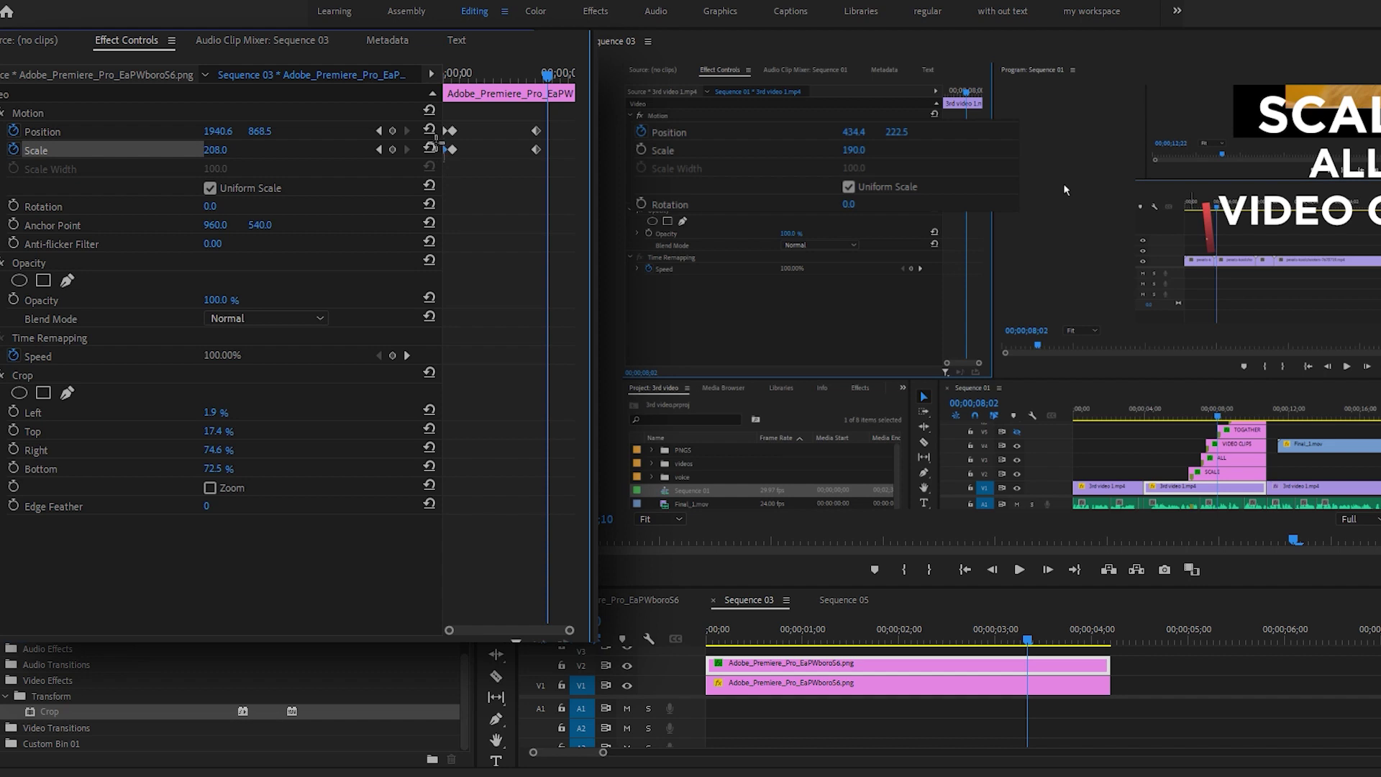
pyautogui.click(431, 131)
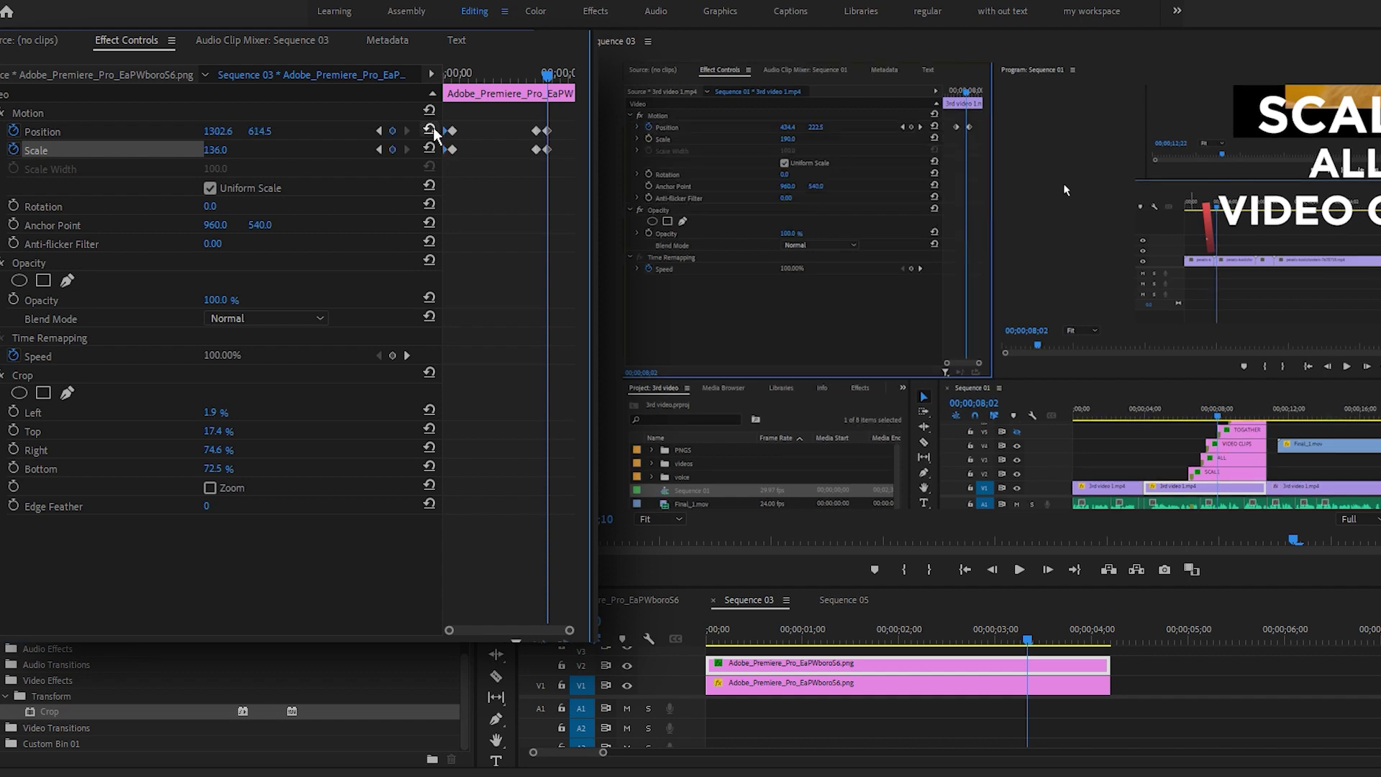
# Step: Play the sequence from the start to review the cropped area's zoom-in and zoom-out
pyautogui.moveTo(552, 84); pyautogui.dragTo(324, 96)
pyautogui.press('space')
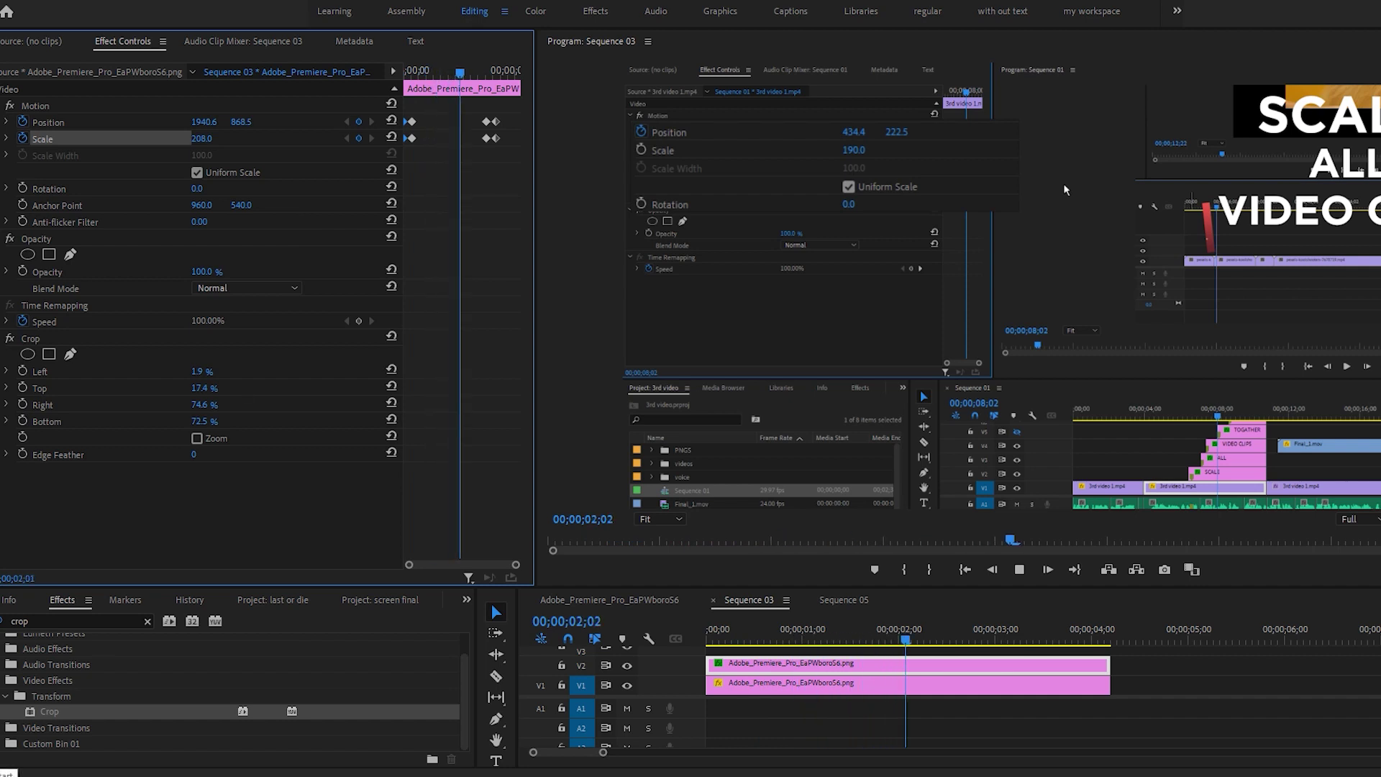
pyautogui.press('space')
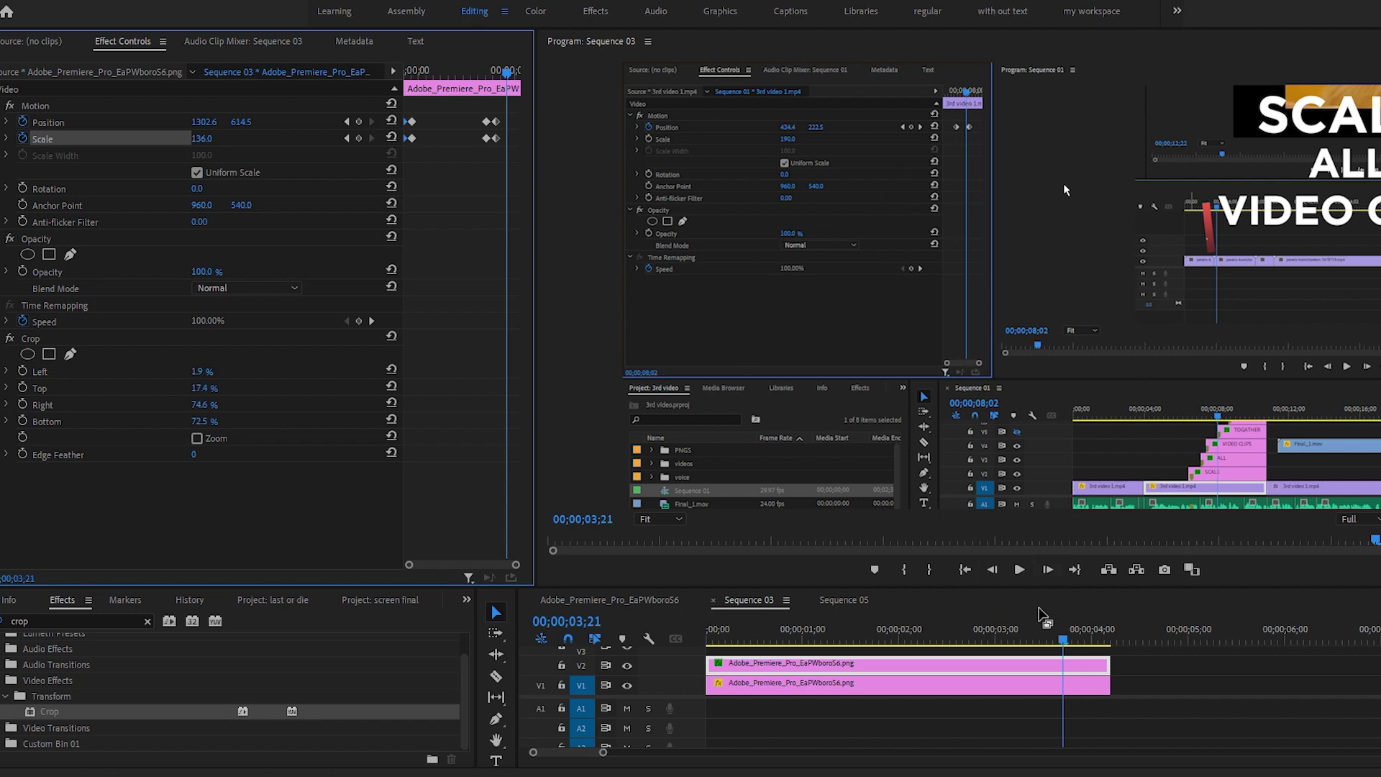
pyautogui.moveTo(1062, 644); pyautogui.dragTo(972, 645)
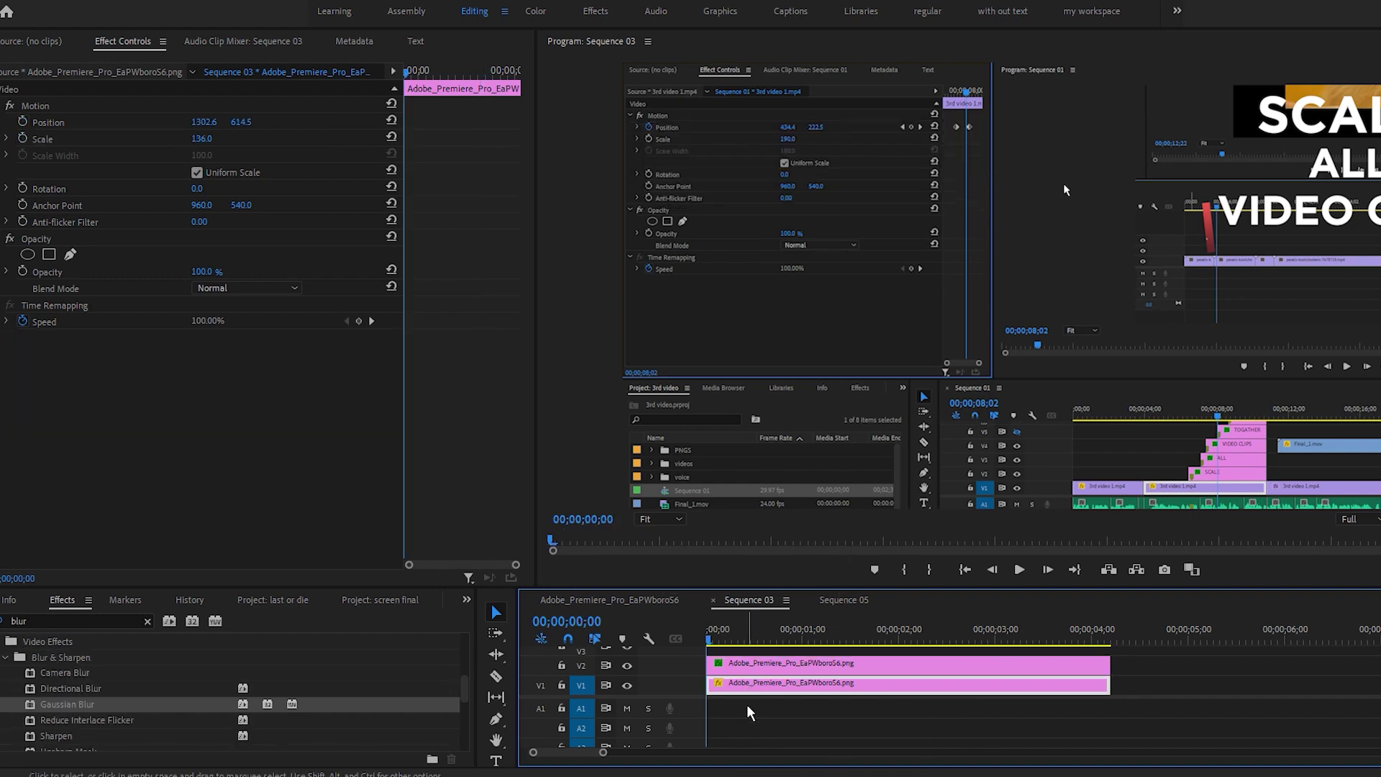
# Step: Select the original clip on V1 and inspect its Motion and Opacity settings
pyautogui.click(747, 705)
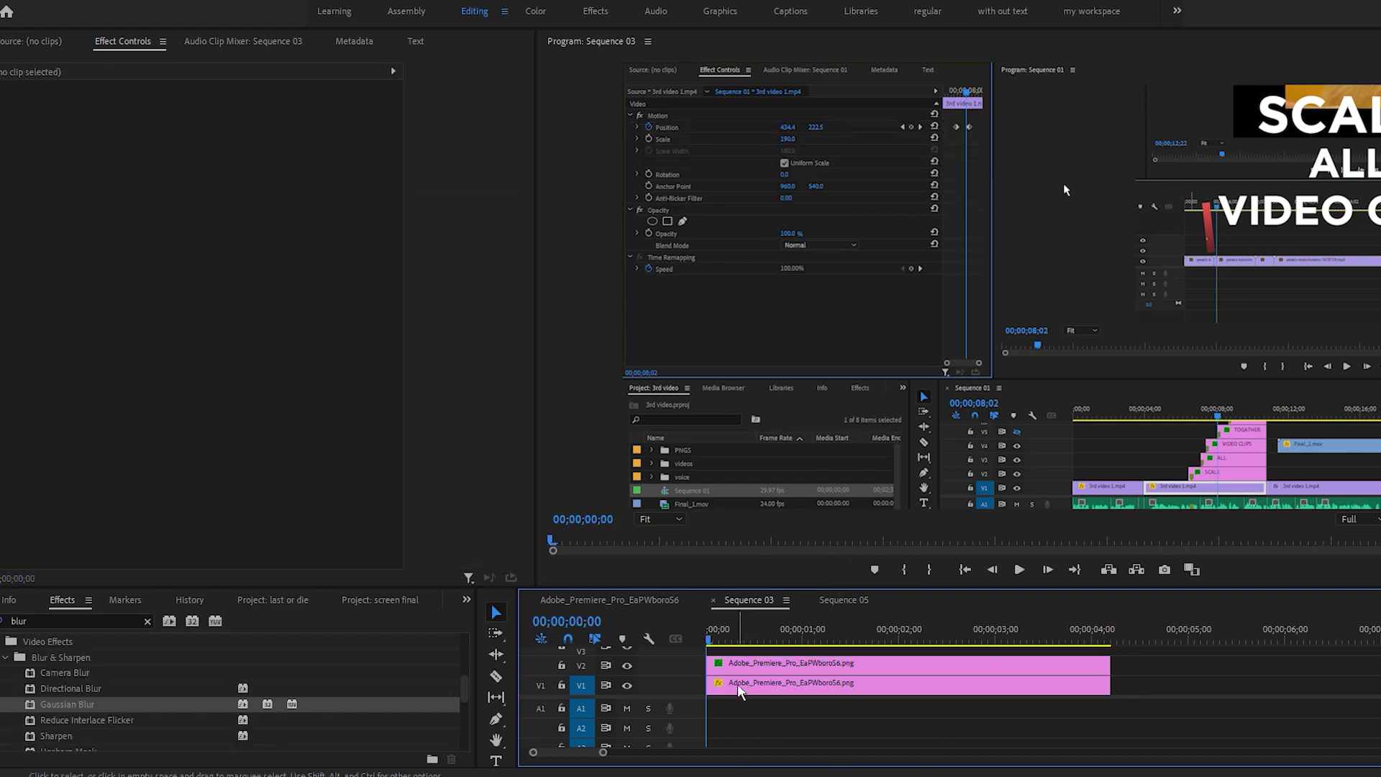
pyautogui.click(737, 685)
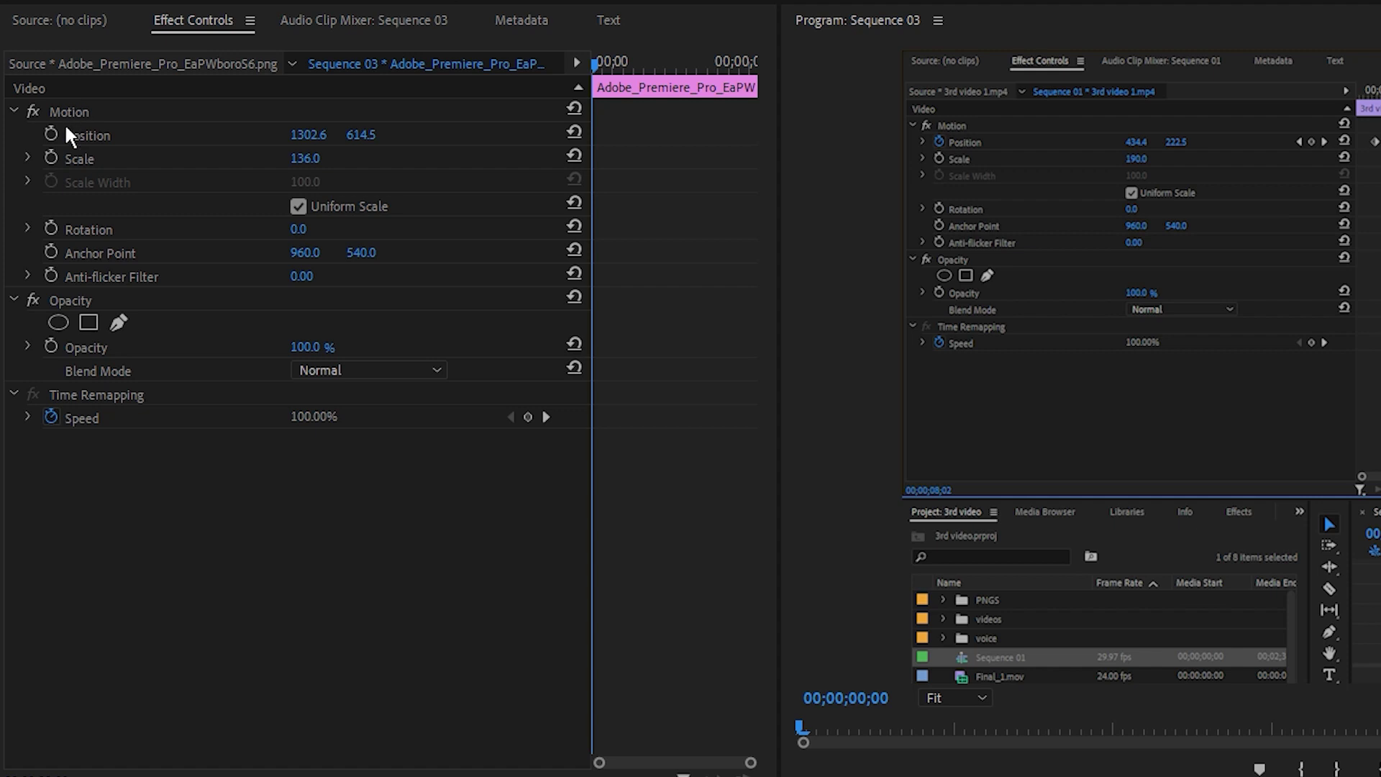
pyautogui.click(78, 304)
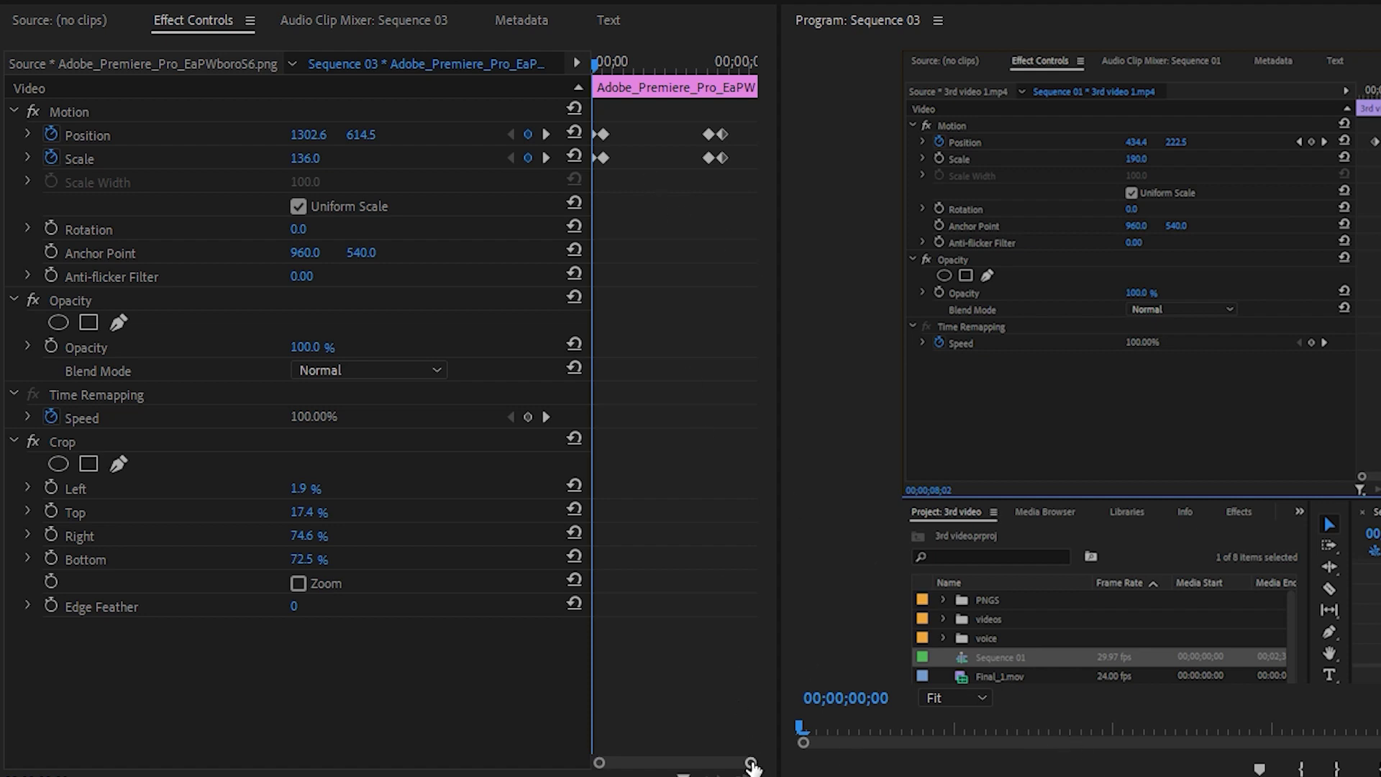
# Step: Add sequence markers at the cropped copy's first two keyframe positions, 00;00;00;00 and 00;00;00;10
pyautogui.moveTo(750, 764); pyautogui.dragTo(661, 764)
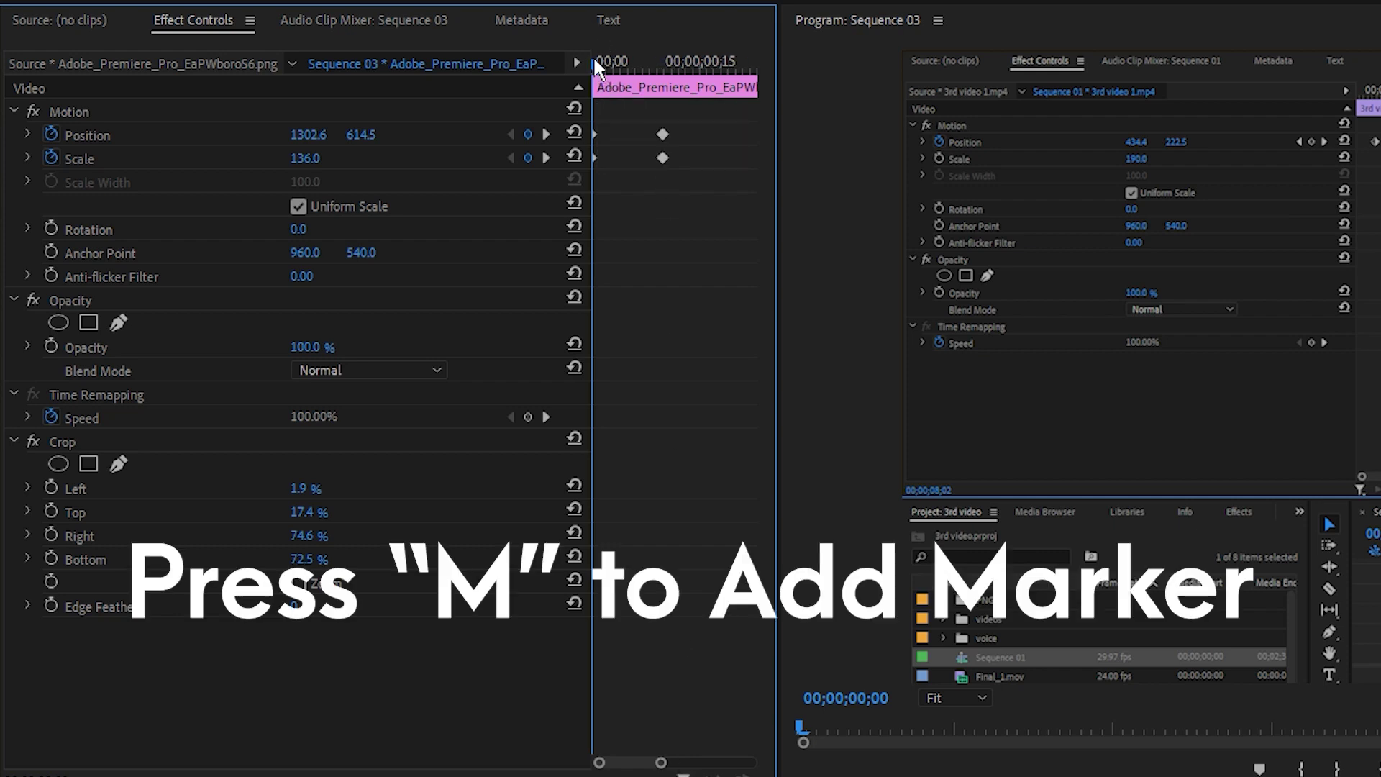
pyautogui.press('m')
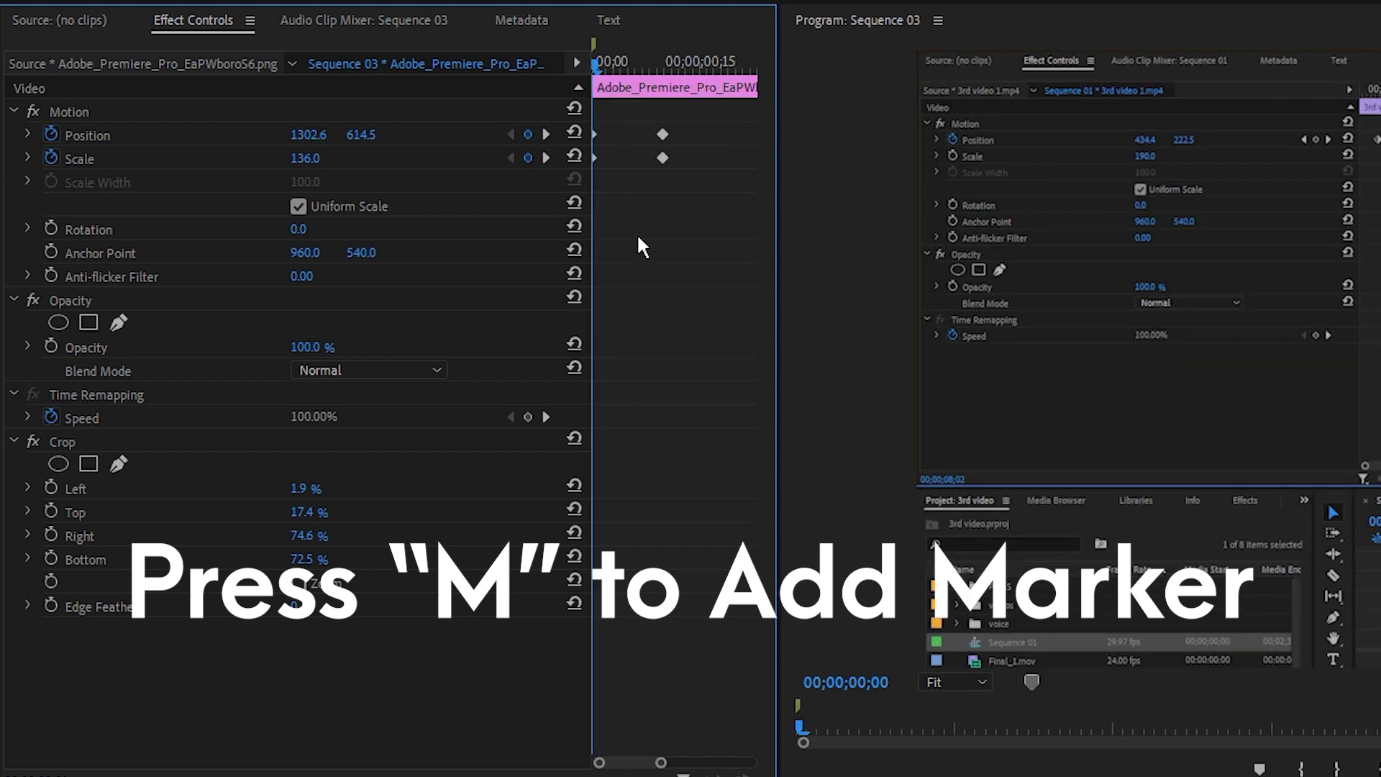
pyautogui.press('Right')
pyautogui.press('Right')
pyautogui.press('Right')
pyautogui.press('Right')
pyautogui.press('Right')
pyautogui.press('Right')
pyautogui.press('Right')
pyautogui.press('Right')
pyautogui.press('Right')
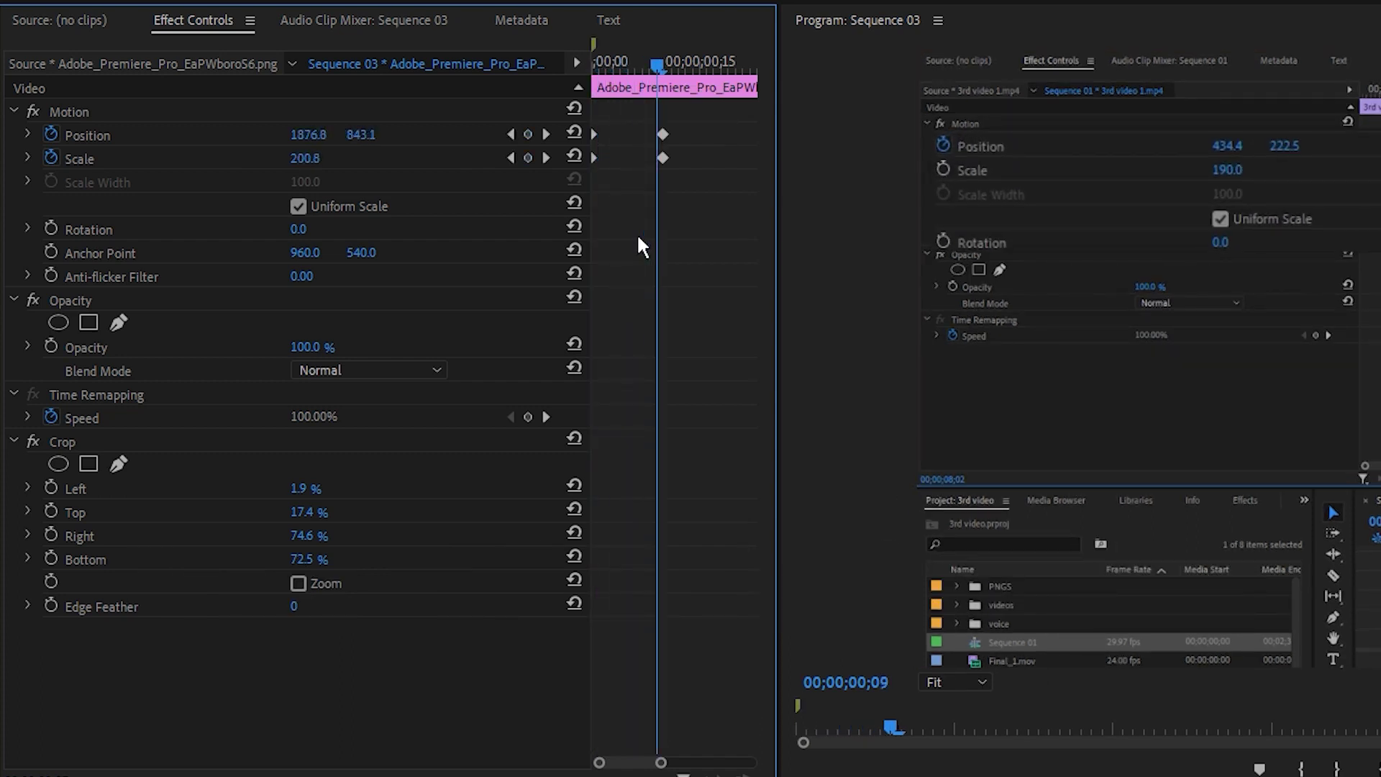
pyautogui.press('Right')
pyautogui.press('m')
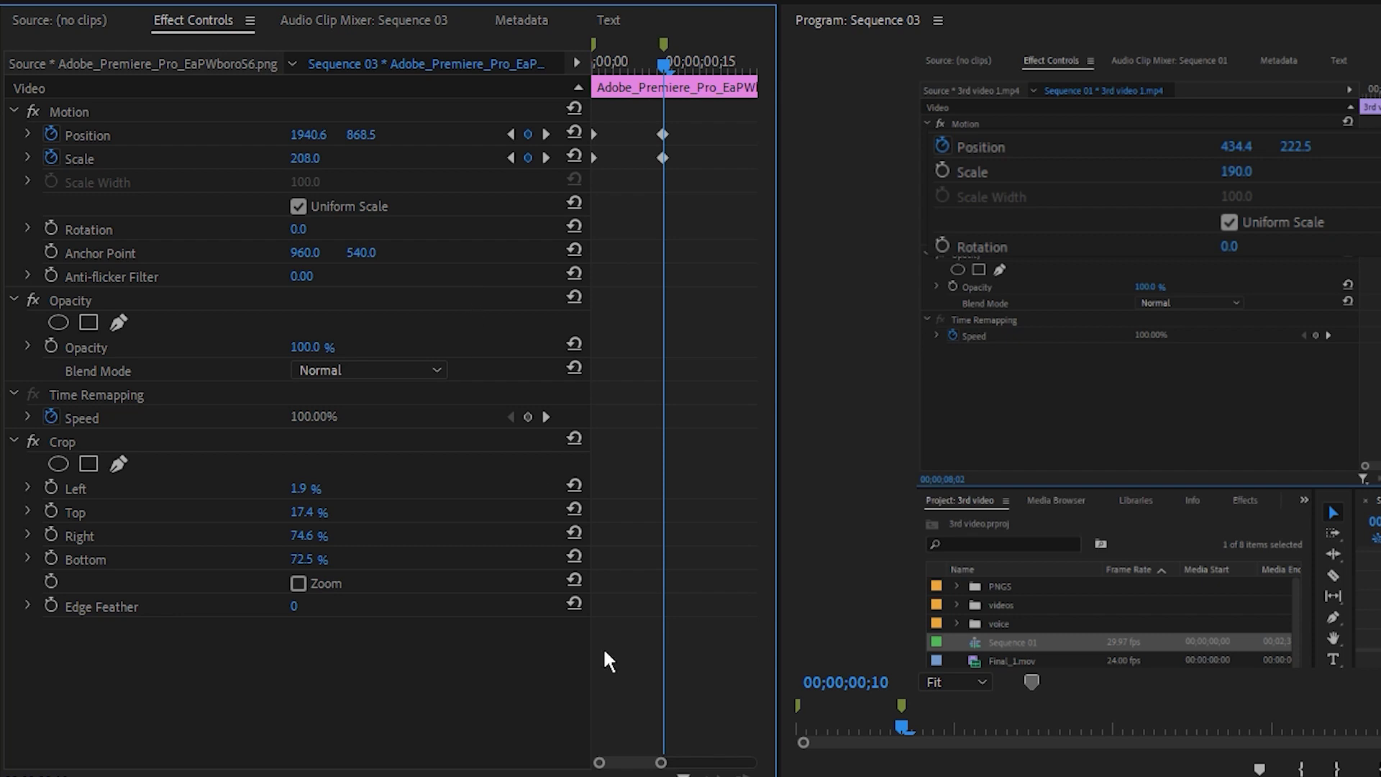
# Step: Add sequence markers at the cropped copy's last two keyframe positions, 00;00;03;00 and 00;00;03;10
pyautogui.moveTo(661, 763); pyautogui.dragTo(738, 764)
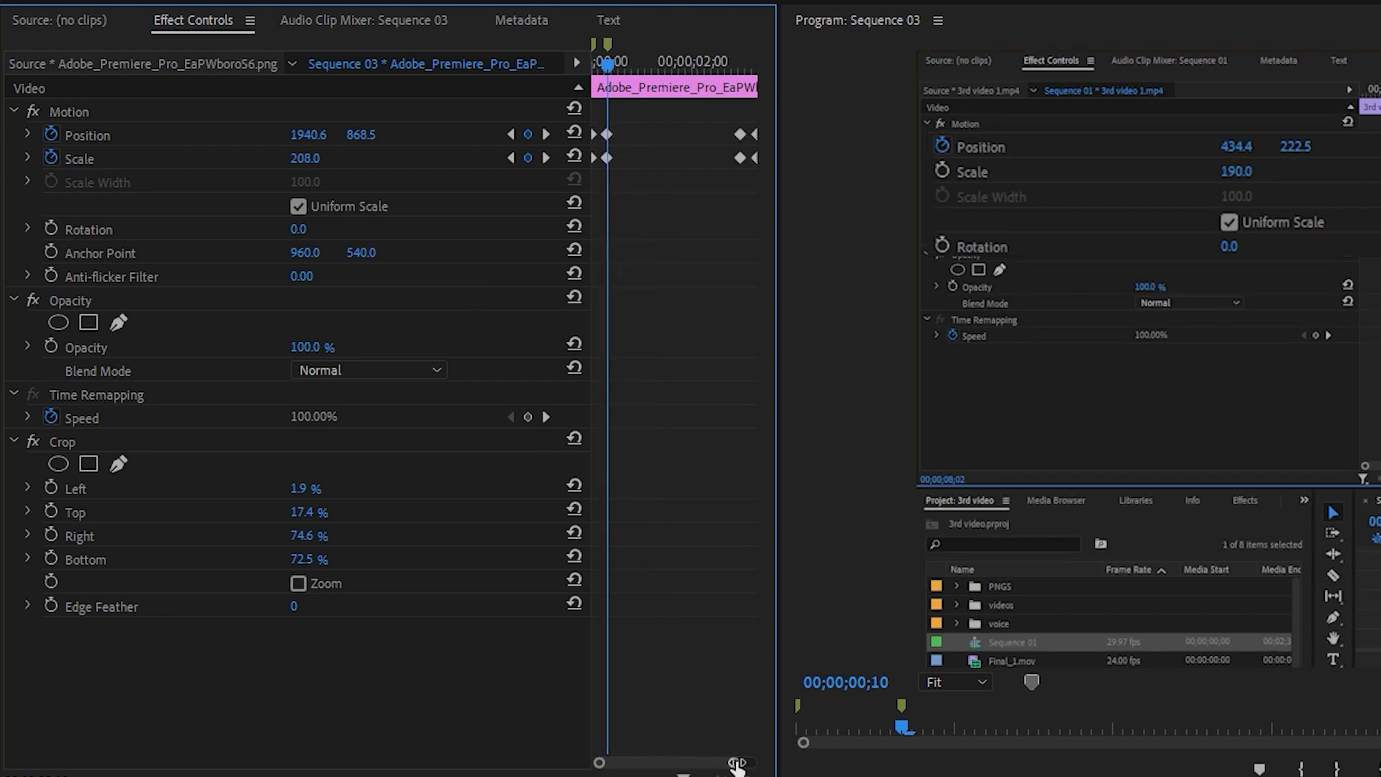
pyautogui.click(736, 63)
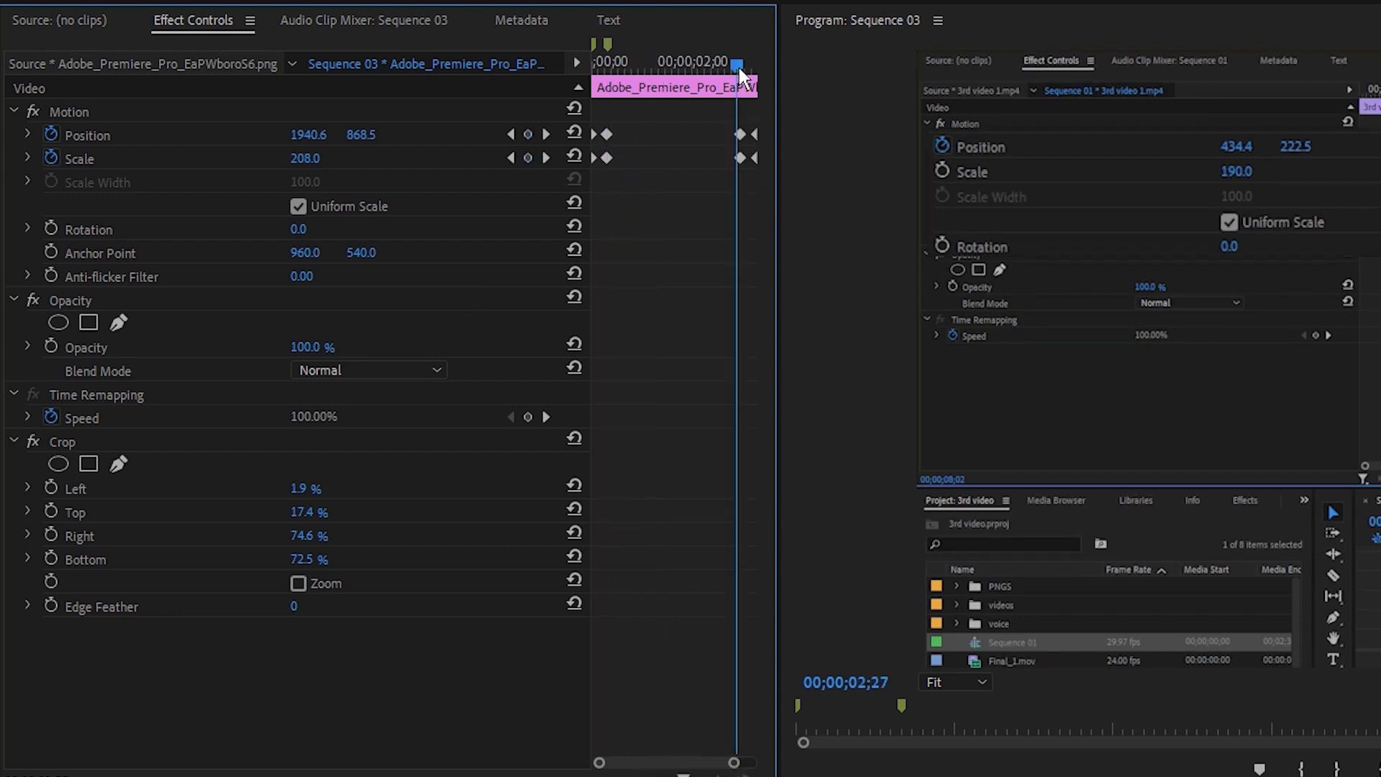
pyautogui.moveTo(739, 68); pyautogui.dragTo(742, 70)
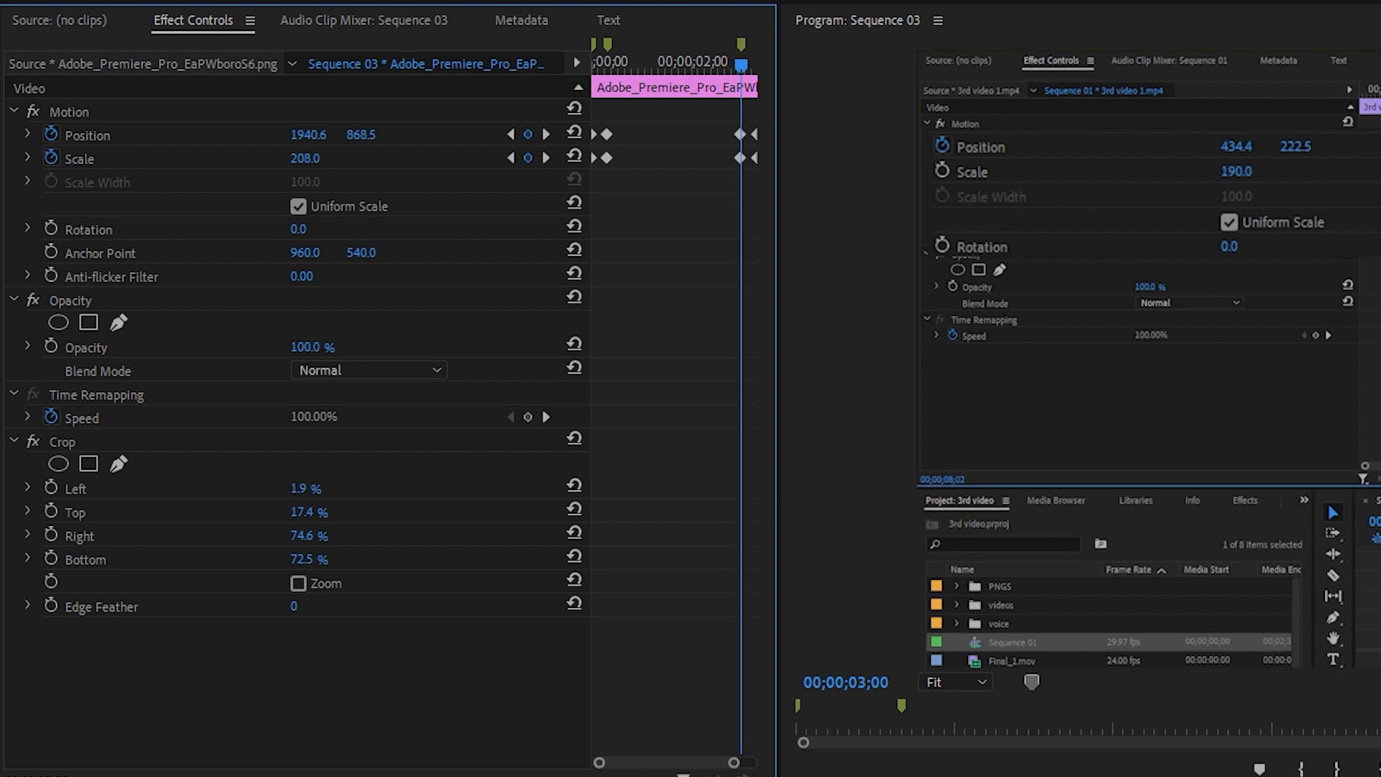
pyautogui.moveTo(731, 764)
pyautogui.mouseDown()
pyautogui.moveTo(711, 764)
pyautogui.moveTo(730, 763)
pyautogui.mouseUp()
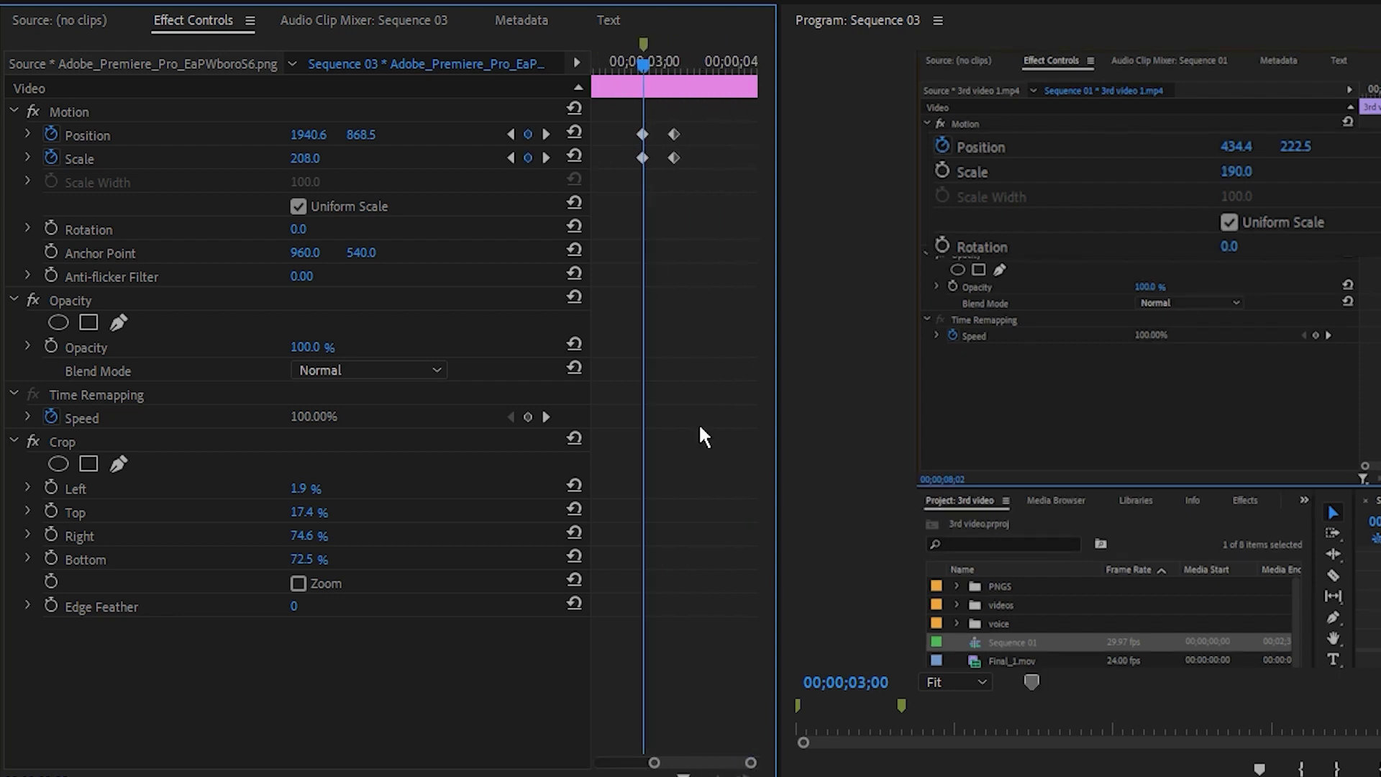
pyautogui.moveTo(635, 75); pyautogui.dragTo(676, 59)
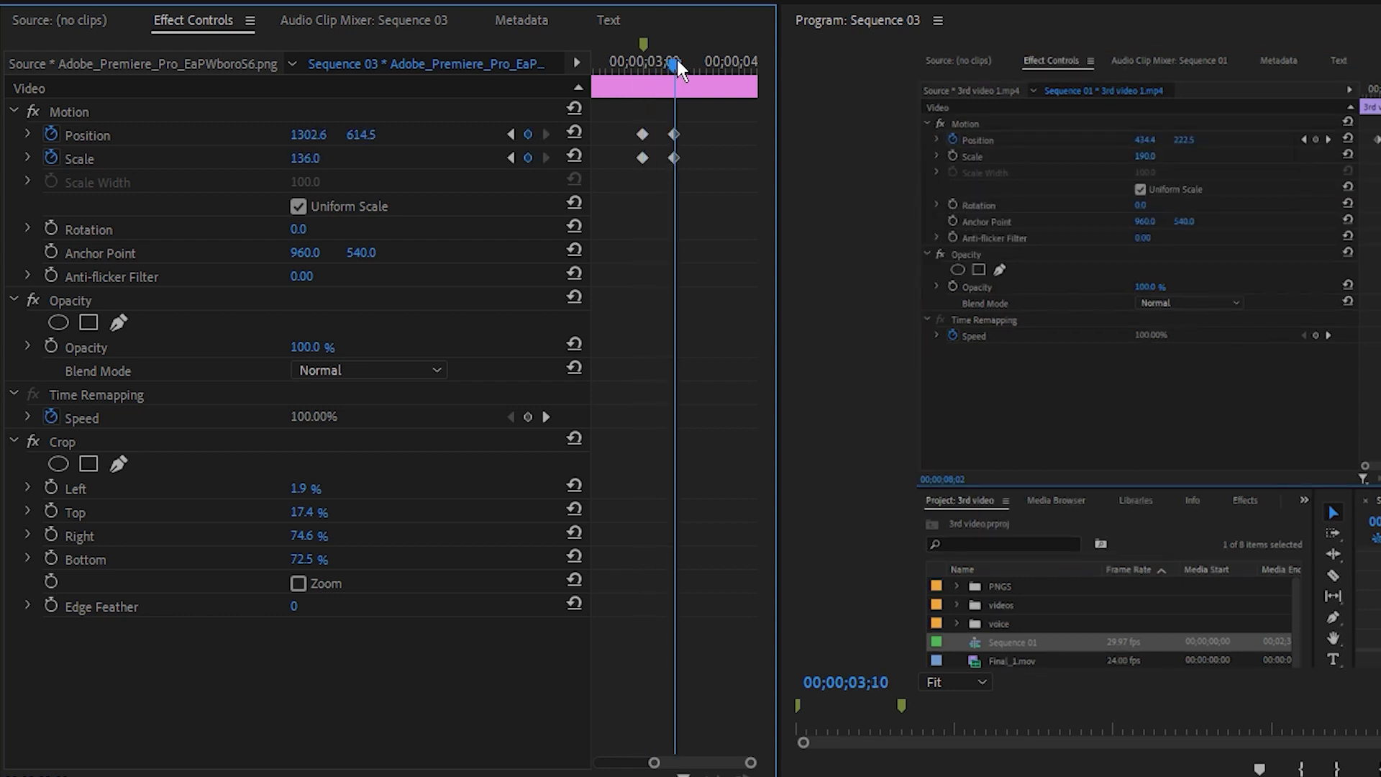
pyautogui.moveTo(656, 764); pyautogui.dragTo(633, 759)
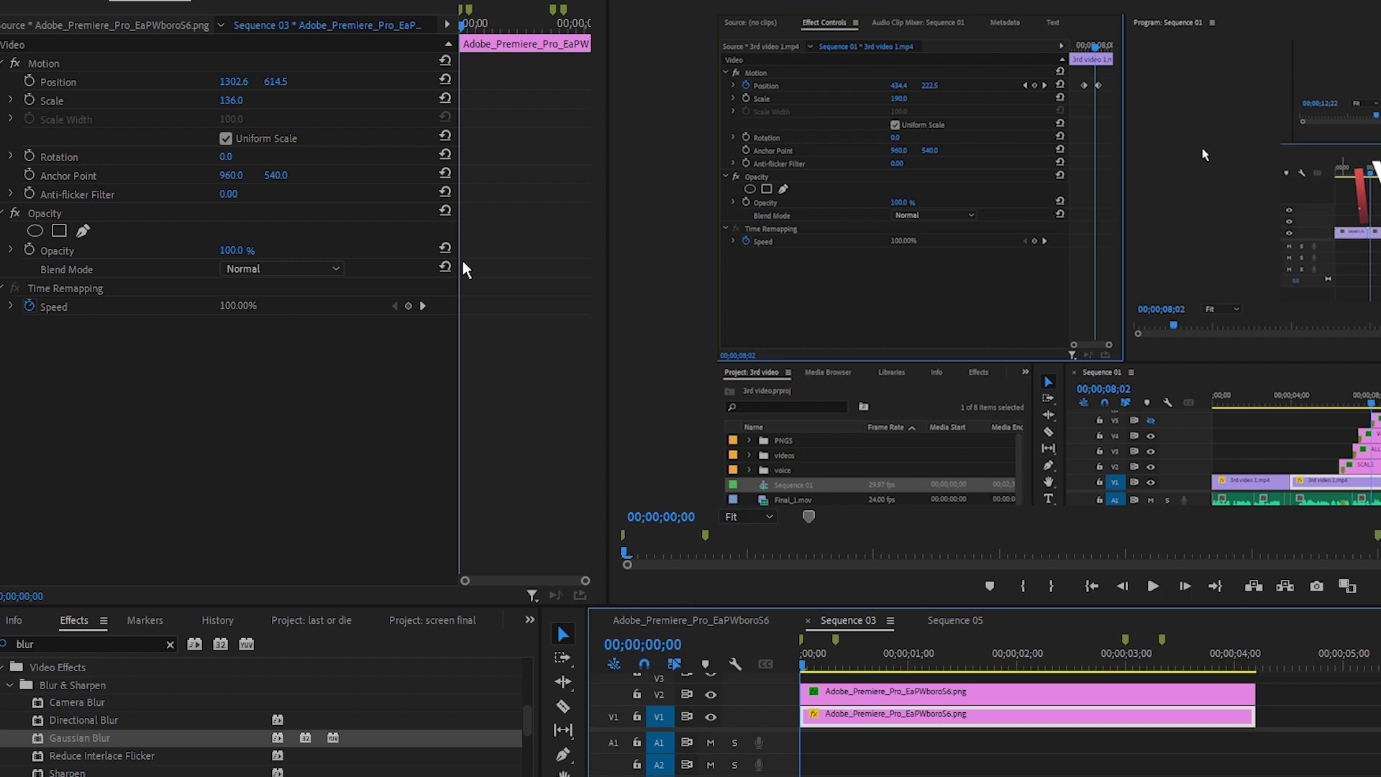
# Step: Keyframe the V1 clip's opacity at 100% at 00;00;00;00 and 40% at 00;00;00;10
pyautogui.moveTo(586, 582); pyautogui.dragTo(530, 582)
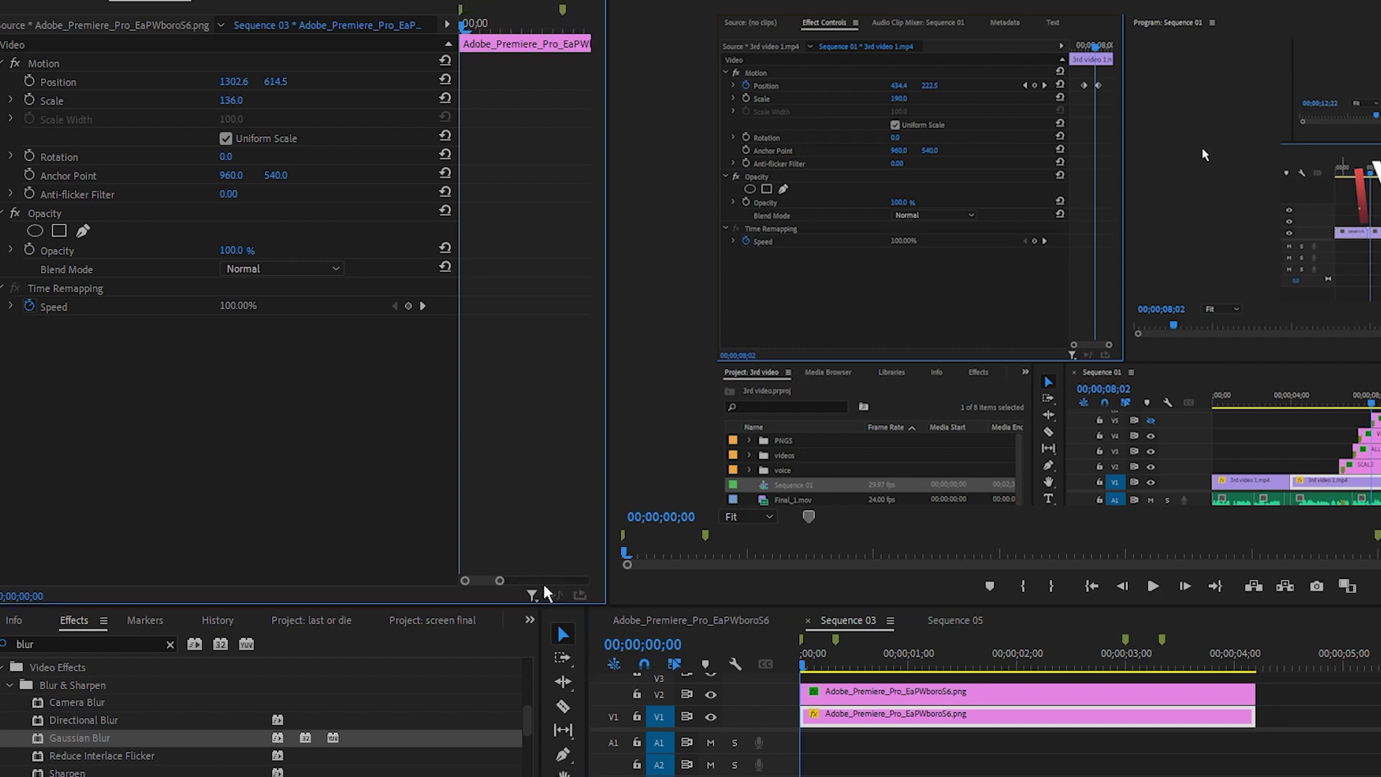
pyautogui.click(32, 250)
pyautogui.press('Right')
pyautogui.press('Right')
pyautogui.press('Right')
pyautogui.press('Right')
pyautogui.press('Right')
pyautogui.press('Right')
pyautogui.press('Right')
pyautogui.press('Right')
pyautogui.press('Right')
pyautogui.press('Right')
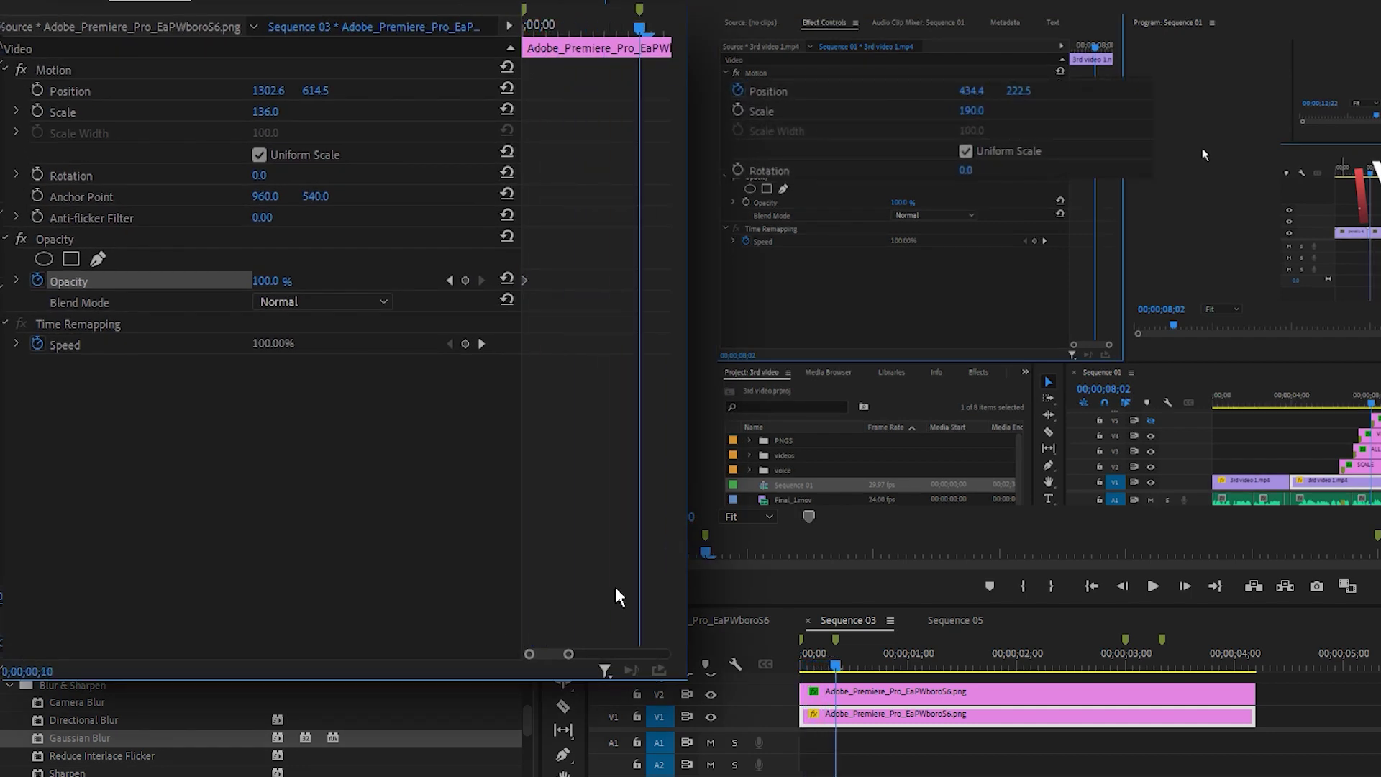
pyautogui.click(272, 281)
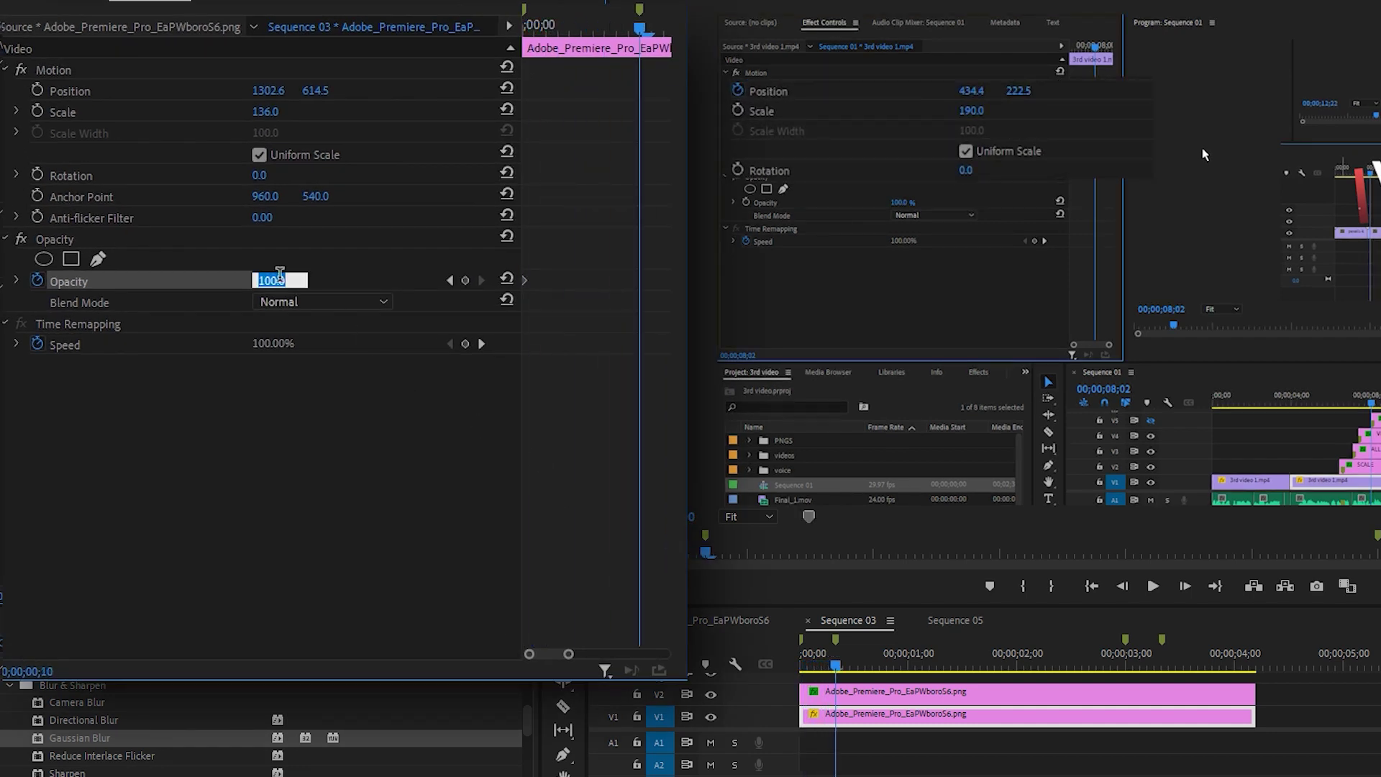
pyautogui.write('40')
pyautogui.press('Return')
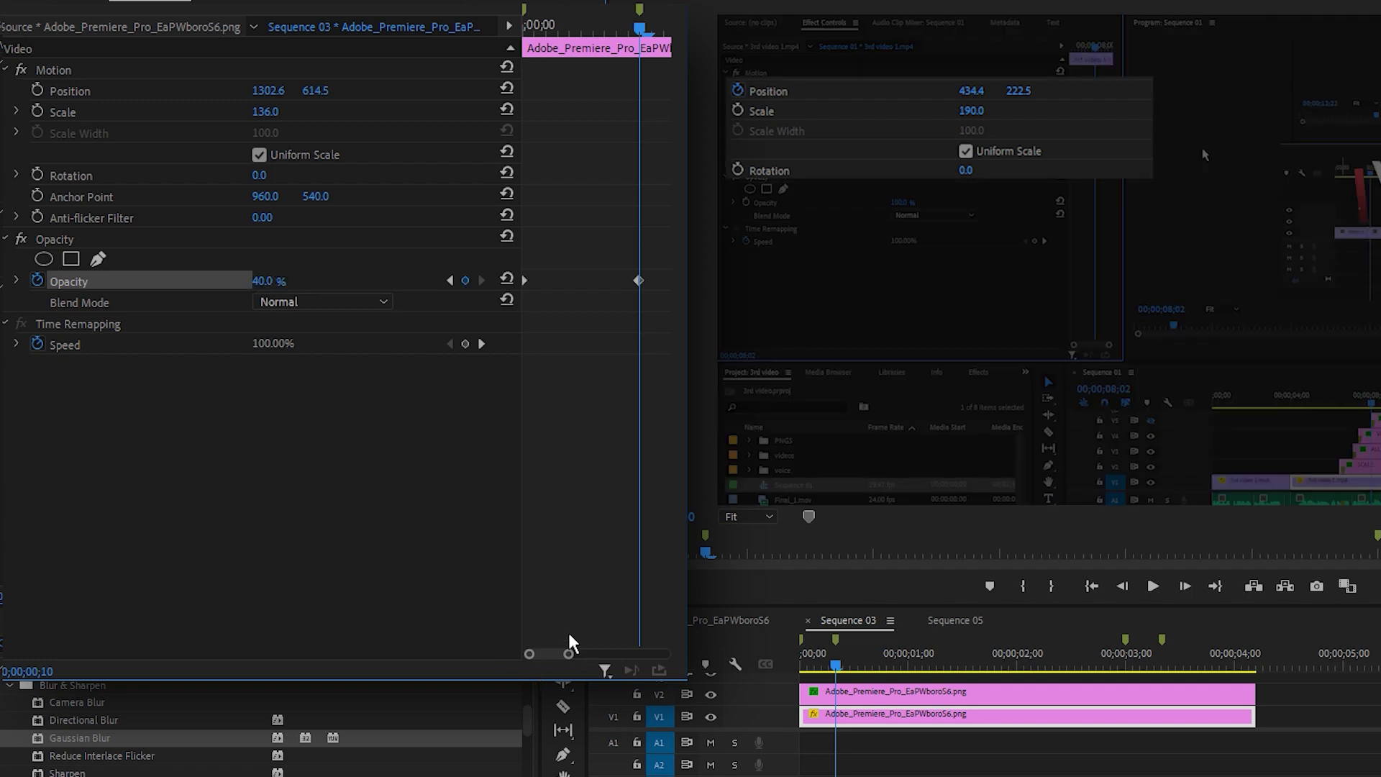
# Step: Add an opacity keyframe on the V1 clip at the third marker, 00;00;03;00, holding 40%
pyautogui.moveTo(569, 655); pyautogui.dragTo(658, 653)
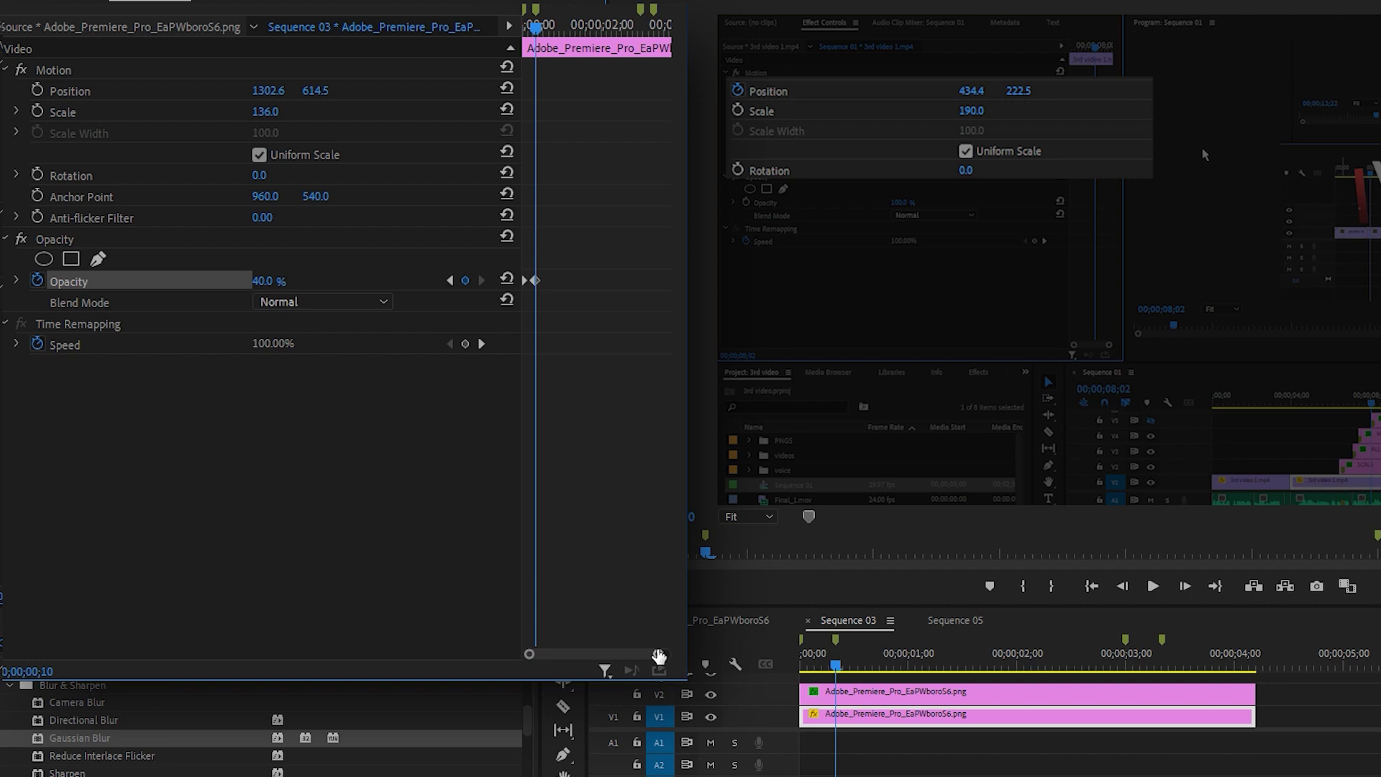
pyautogui.moveTo(546, 25); pyautogui.dragTo(643, 36)
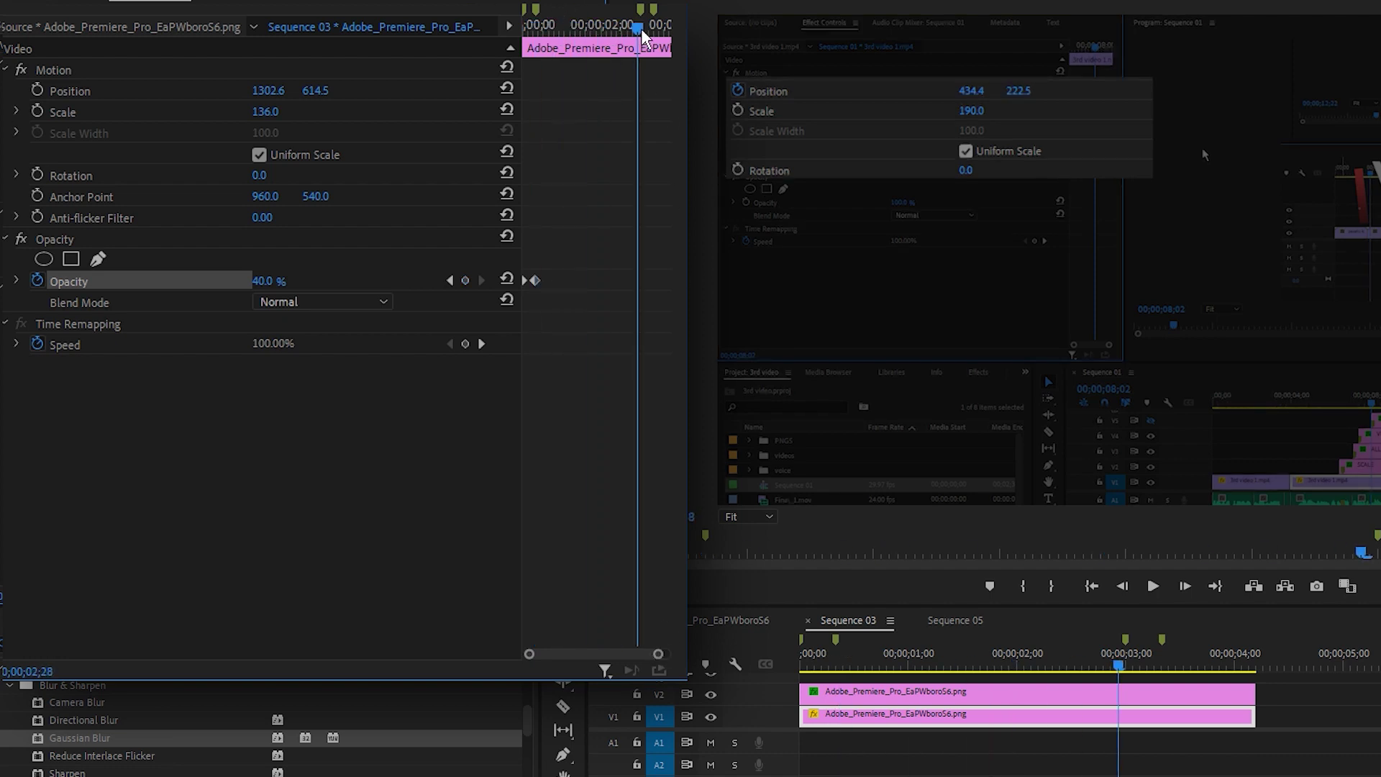
pyautogui.press('space')
pyautogui.press('space')
pyautogui.moveTo(668, 32); pyautogui.dragTo(640, 33)
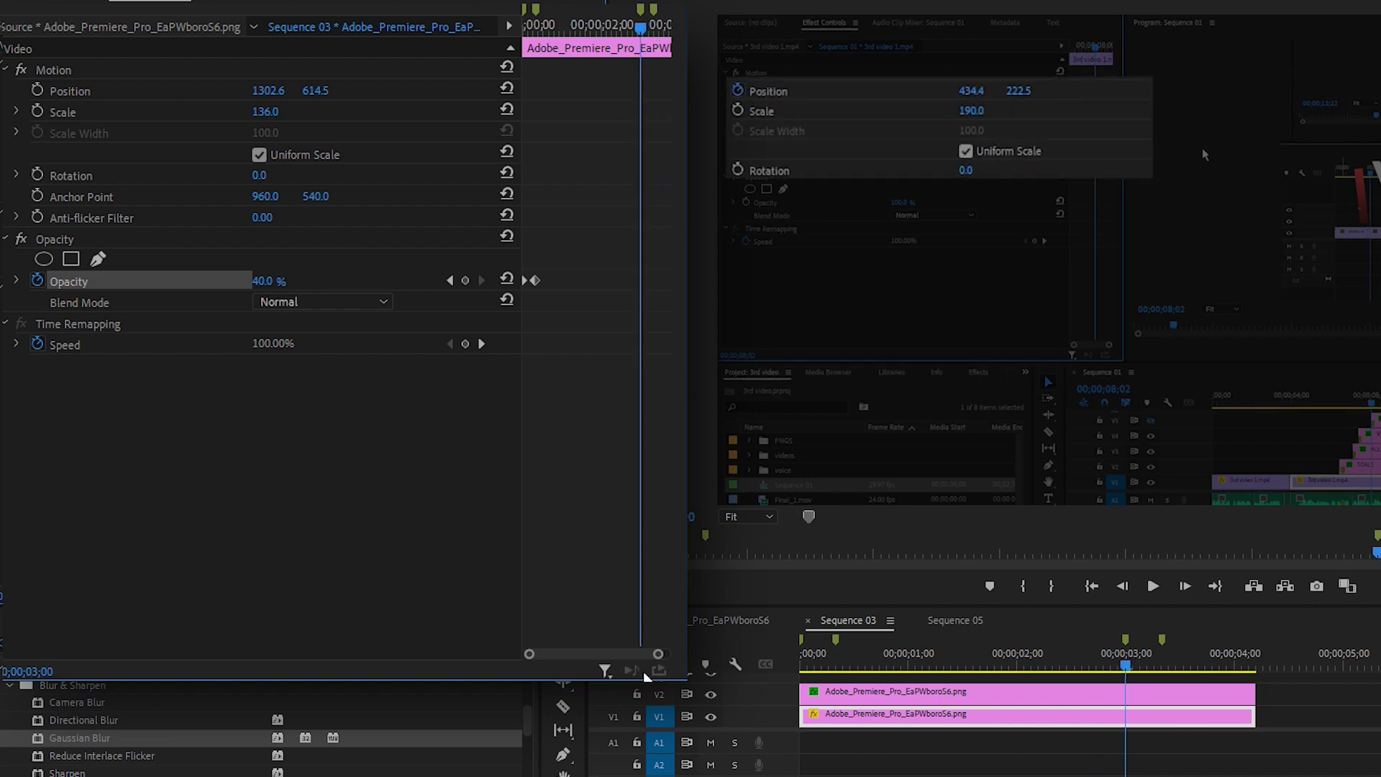
pyautogui.moveTo(656, 658); pyautogui.dragTo(617, 657)
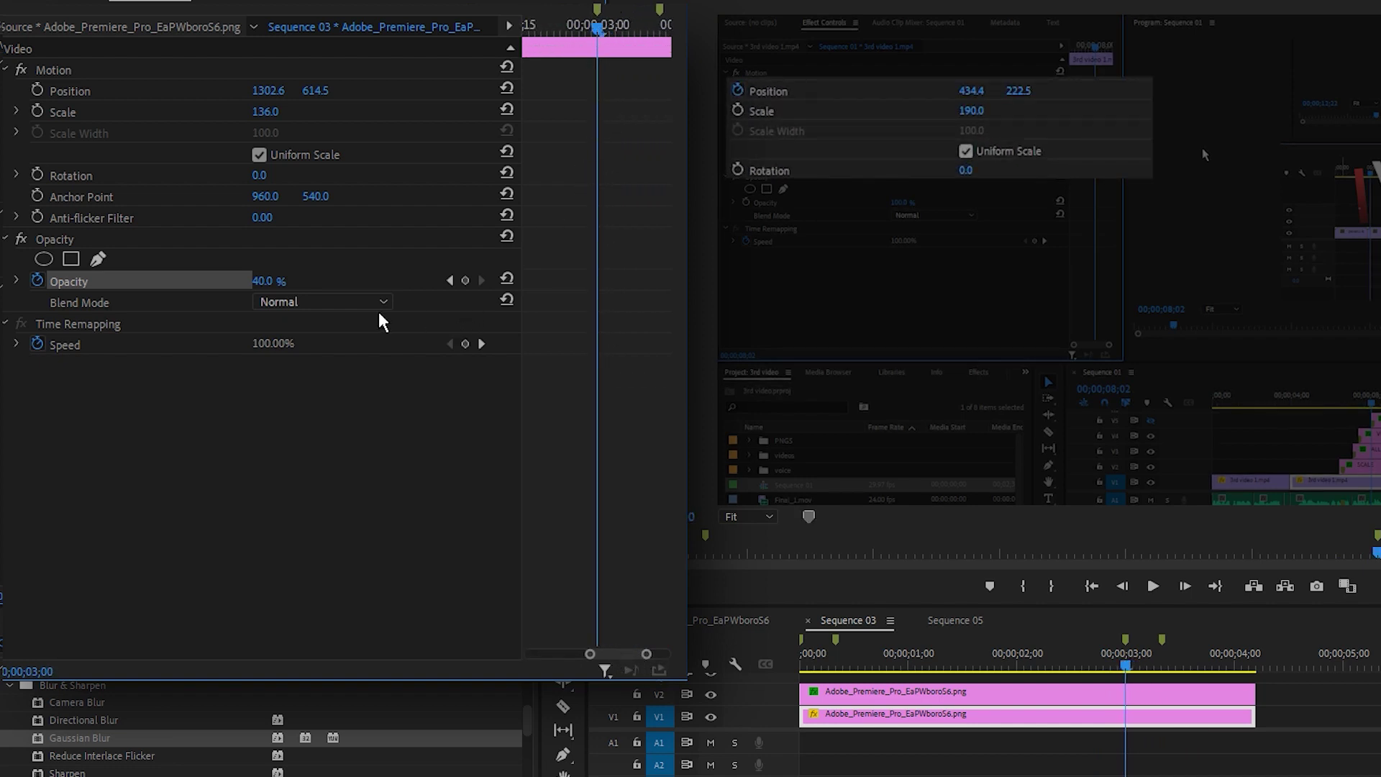
# Step: Reset the V1 clip's opacity to 100% at the fourth marker, 00;00;03;10
pyautogui.press('Right')
pyautogui.press('Right')
pyautogui.press('Right')
pyautogui.press('Right')
pyautogui.press('Right')
pyautogui.press('Right')
pyautogui.press('Right')
pyautogui.press('Right')
pyautogui.press('Right')
pyautogui.press('Right')
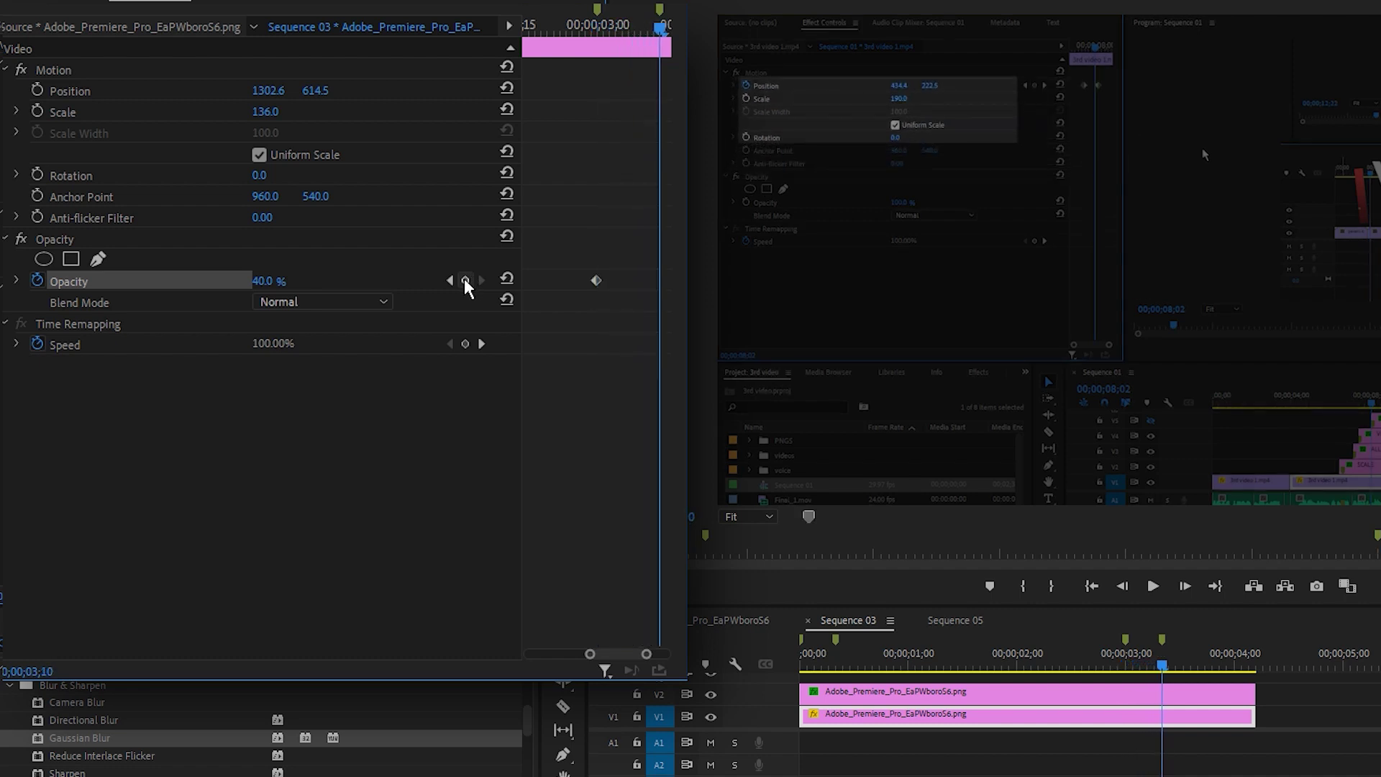
pyautogui.click(507, 281)
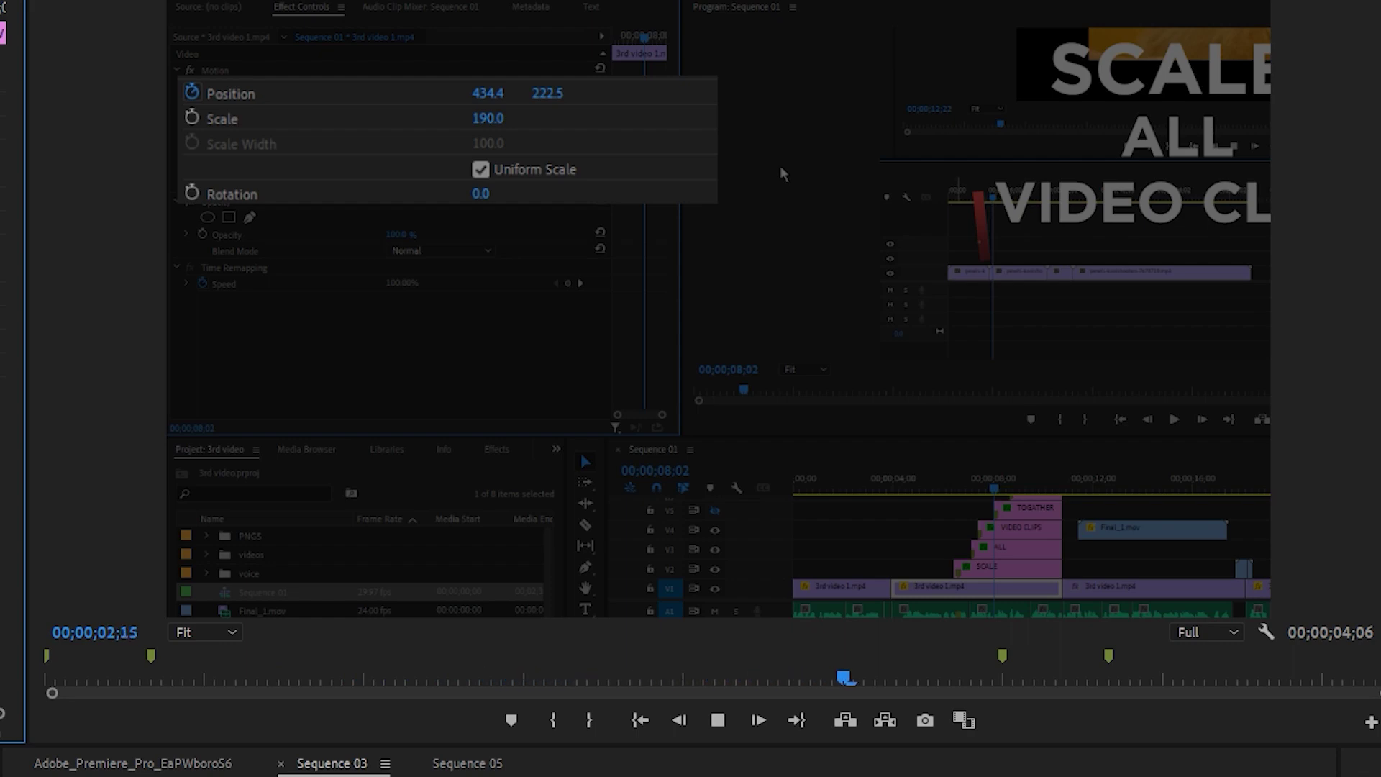
# Step: Play the sequence to review the background dimming and return the playhead to the start
pyautogui.press('space')
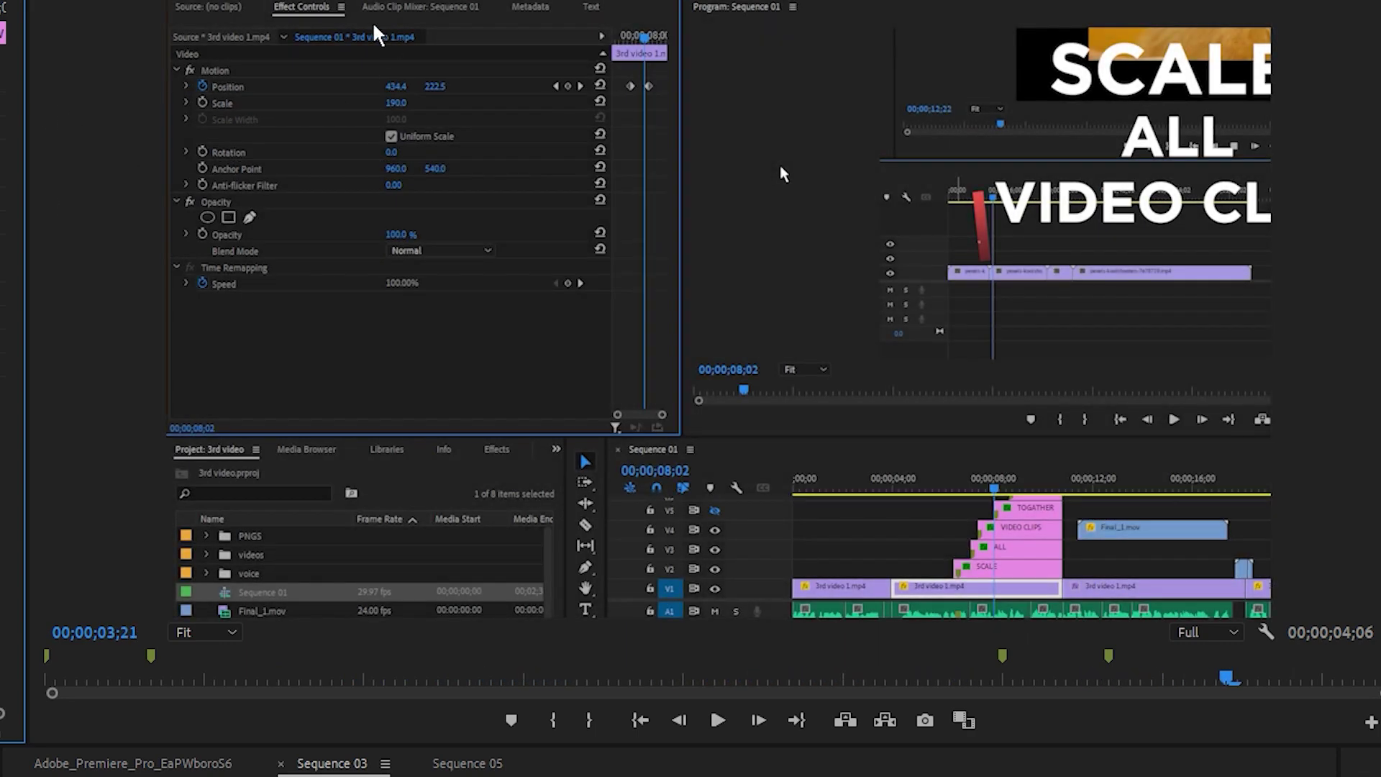
pyautogui.moveTo(1, 14); pyautogui.dragTo(0, 14)
pyautogui.press('Home')
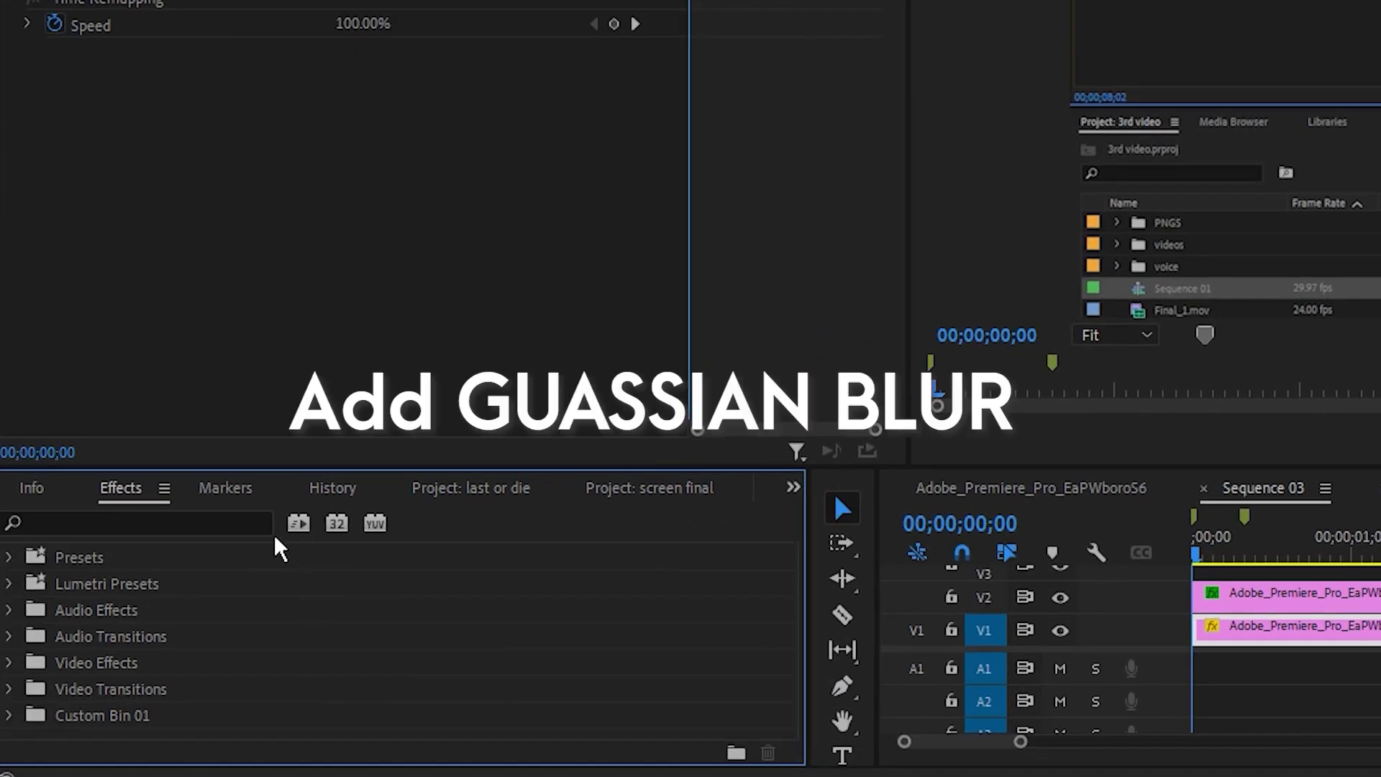
# Step: Search the effects for "blur" and apply Gaussian Blur to the original clip on V1
pyautogui.click(241, 519)
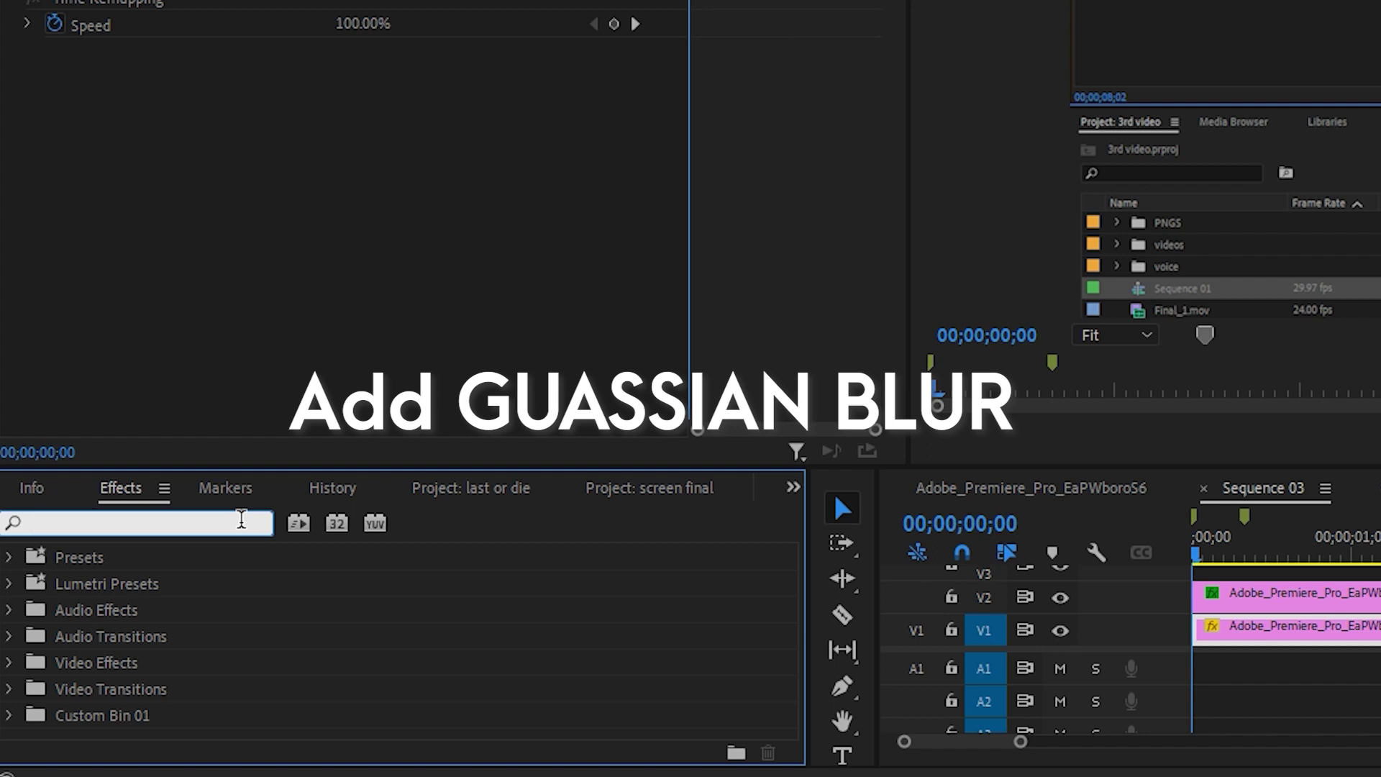
pyautogui.write('blur')
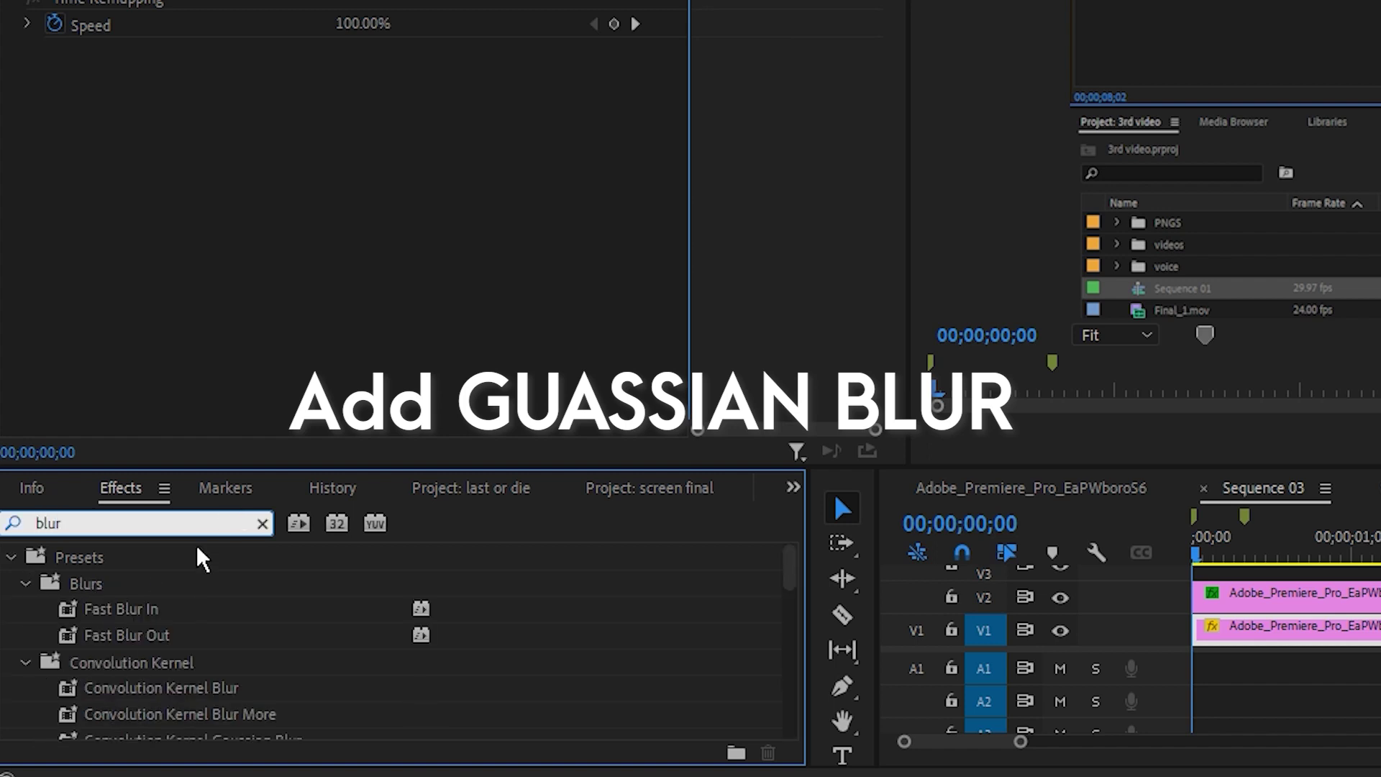
pyautogui.scroll(-5, 163, 619)
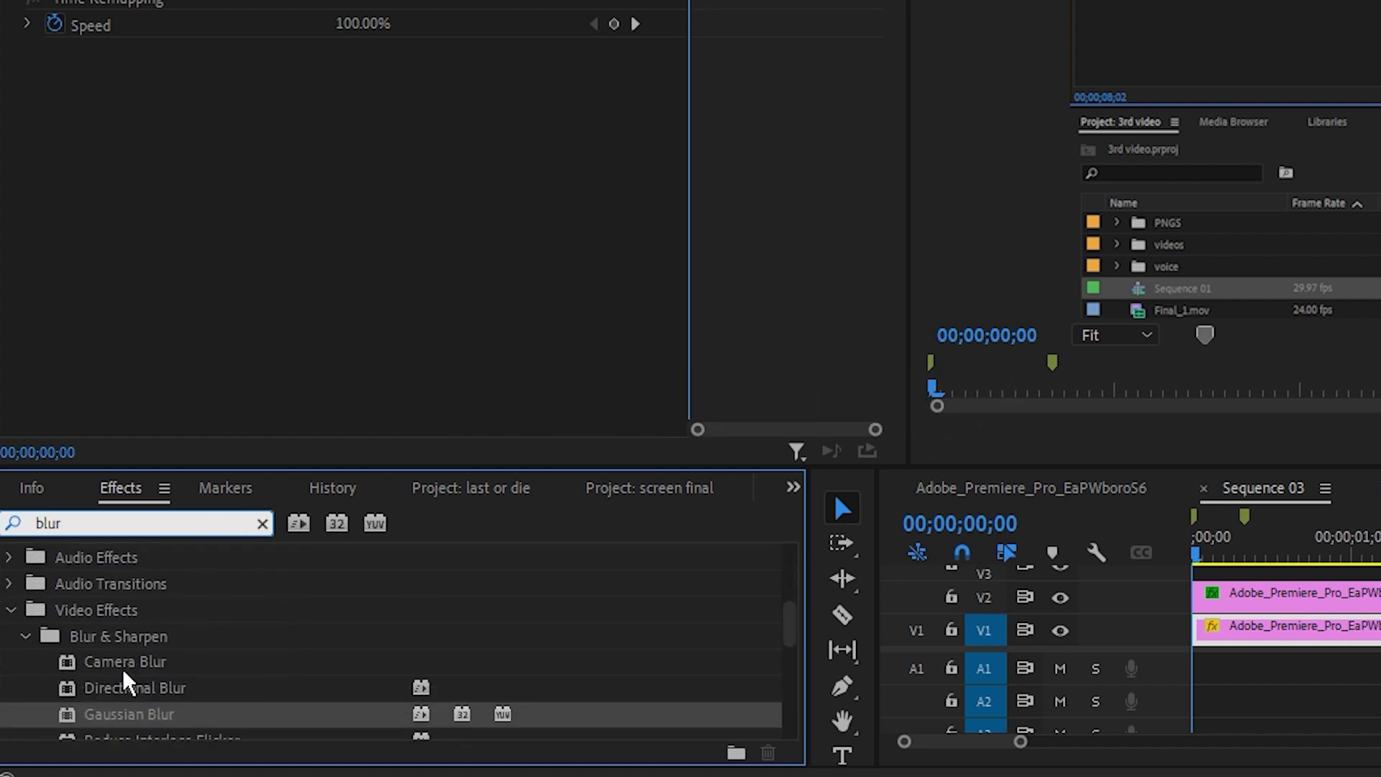
pyautogui.moveTo(124, 707); pyautogui.dragTo(1253, 630)
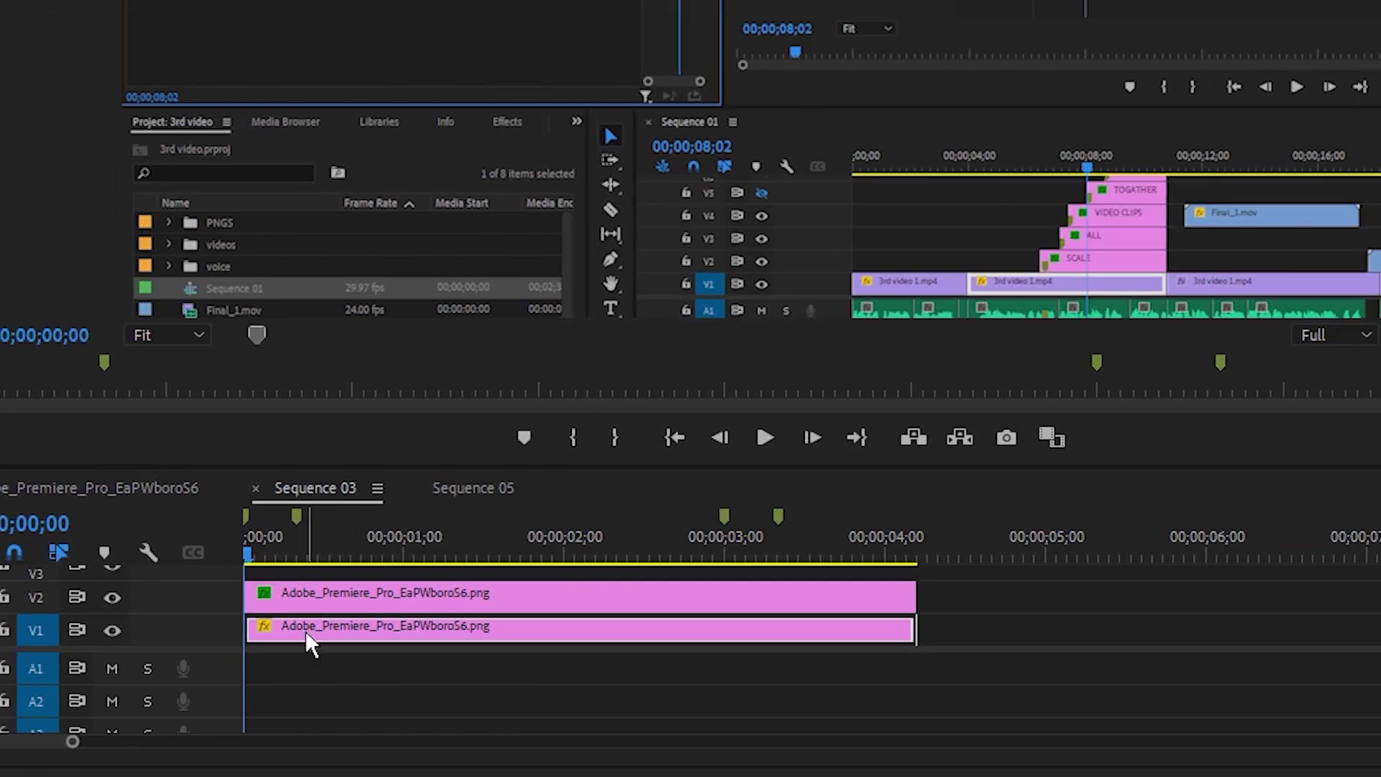
pyautogui.moveTo(305, 630); pyautogui.dragTo(305, 630)
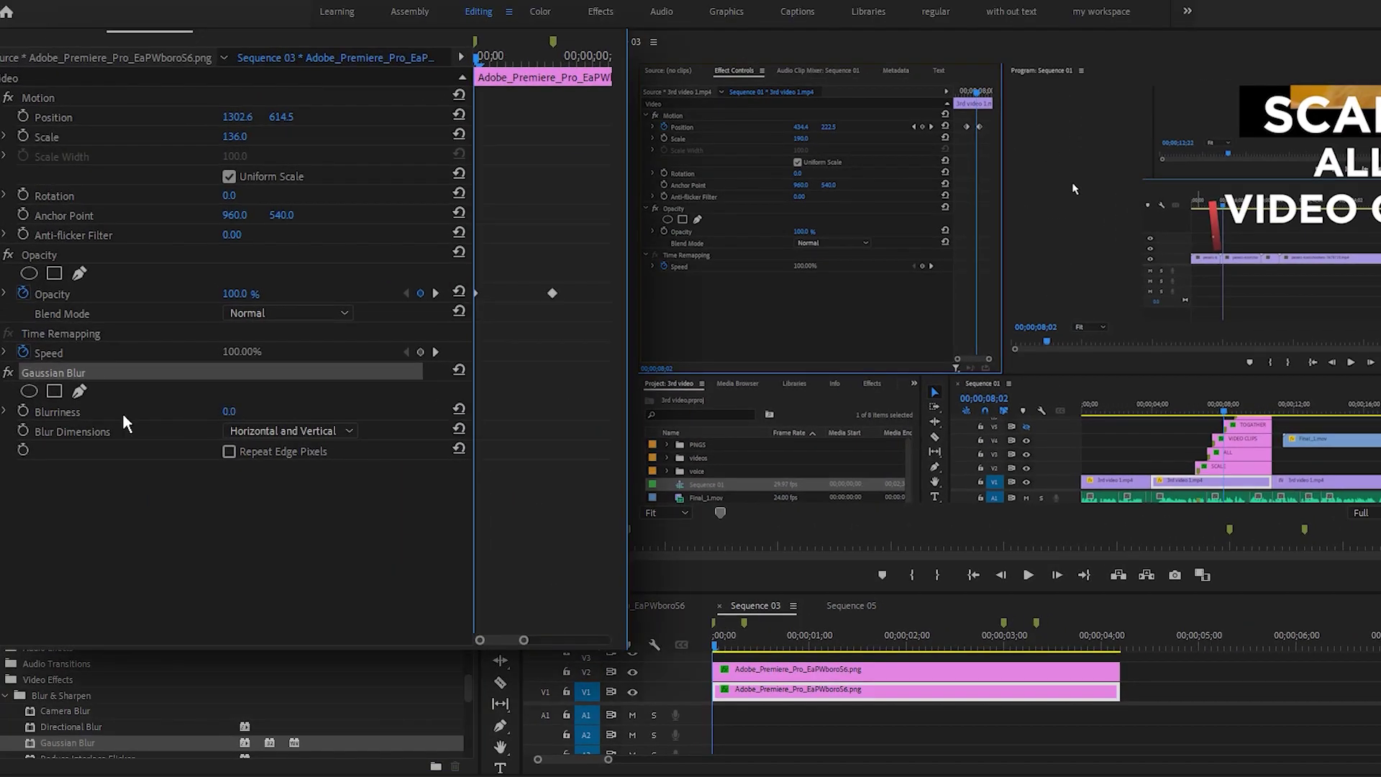
# Step: Keyframe the Gaussian Blur's Blurriness at 0 at 00;00;00;00 and 40 at 00;00;00;10
pyautogui.click(22, 413)
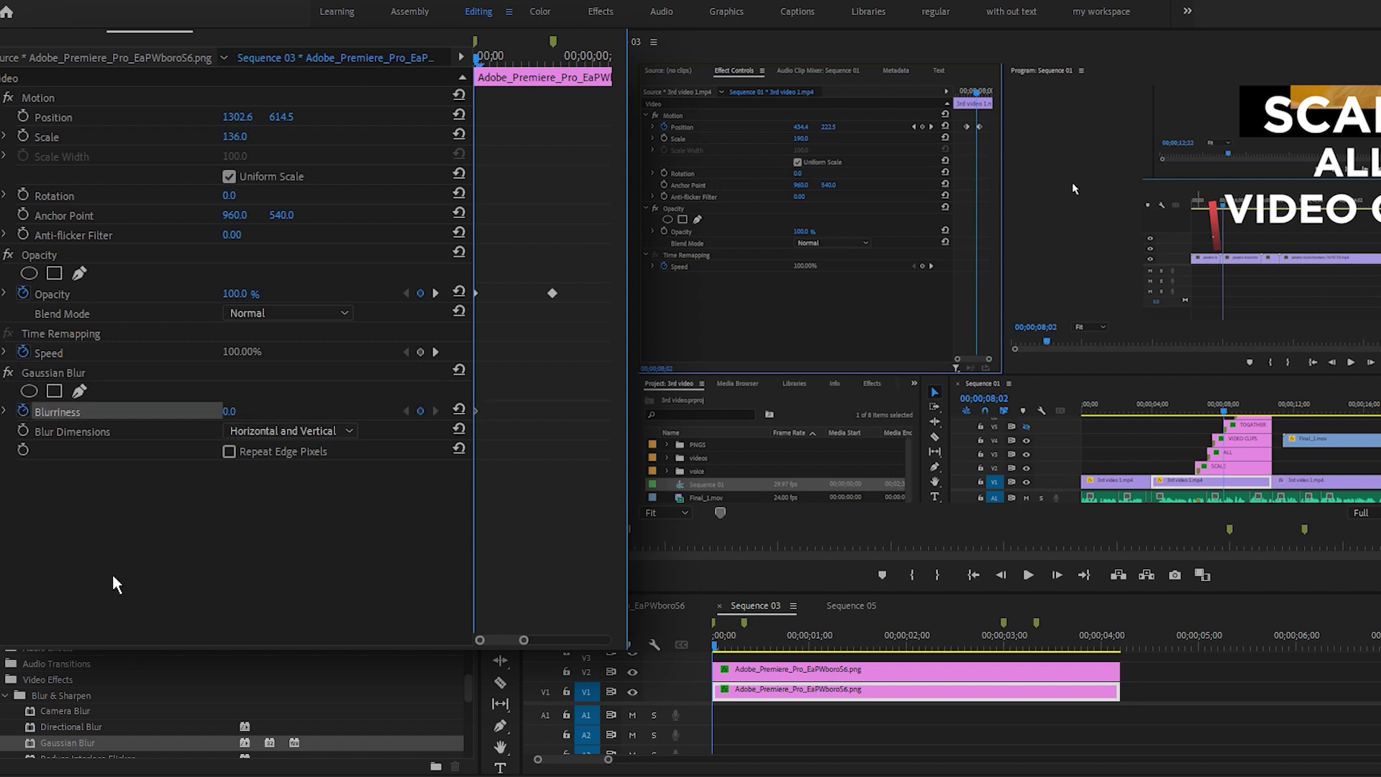
pyautogui.press('Right')
pyautogui.press('Right')
pyautogui.press('Right')
pyautogui.press('Right')
pyautogui.press('Right')
pyautogui.press('Right')
pyautogui.press('Right')
pyautogui.press('Right')
pyautogui.press('Right')
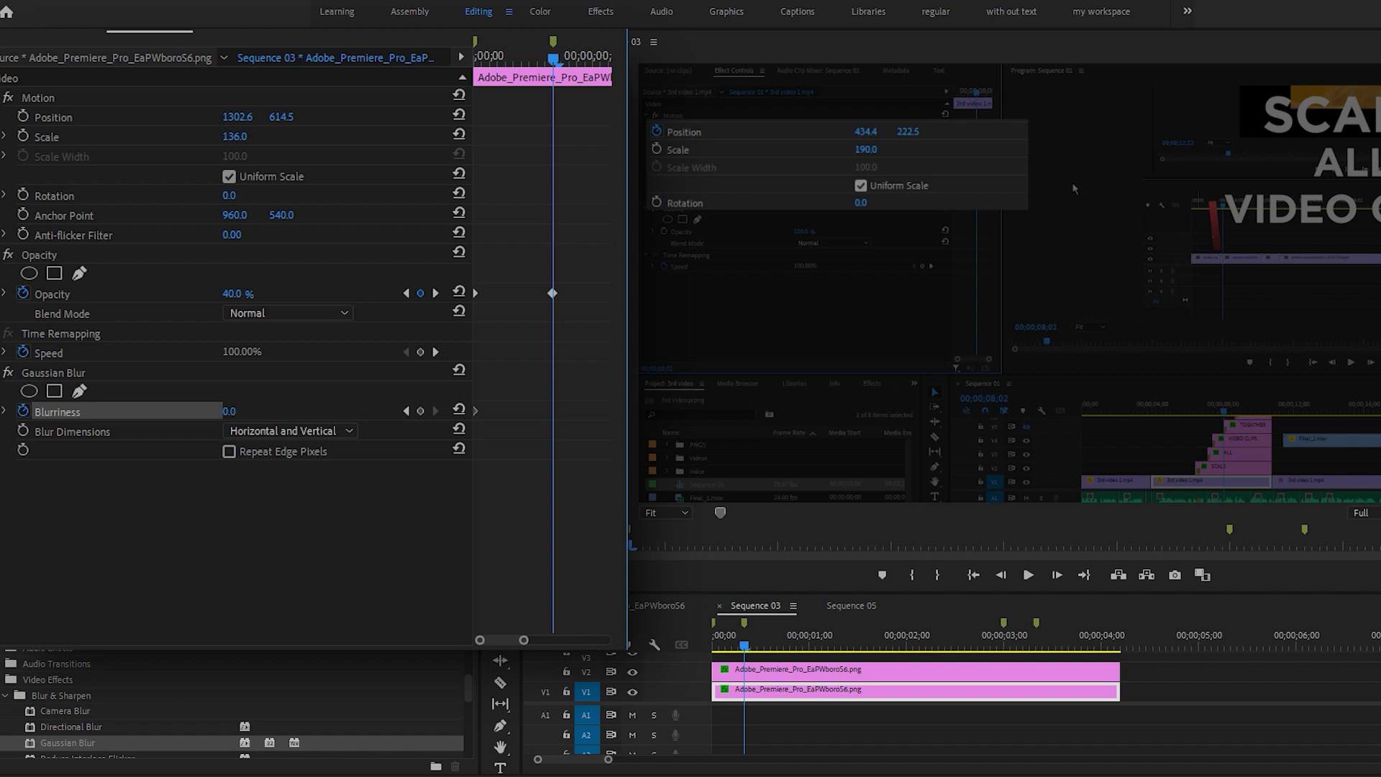
pyautogui.click(231, 410)
pyautogui.write('40')
pyautogui.press('Return')
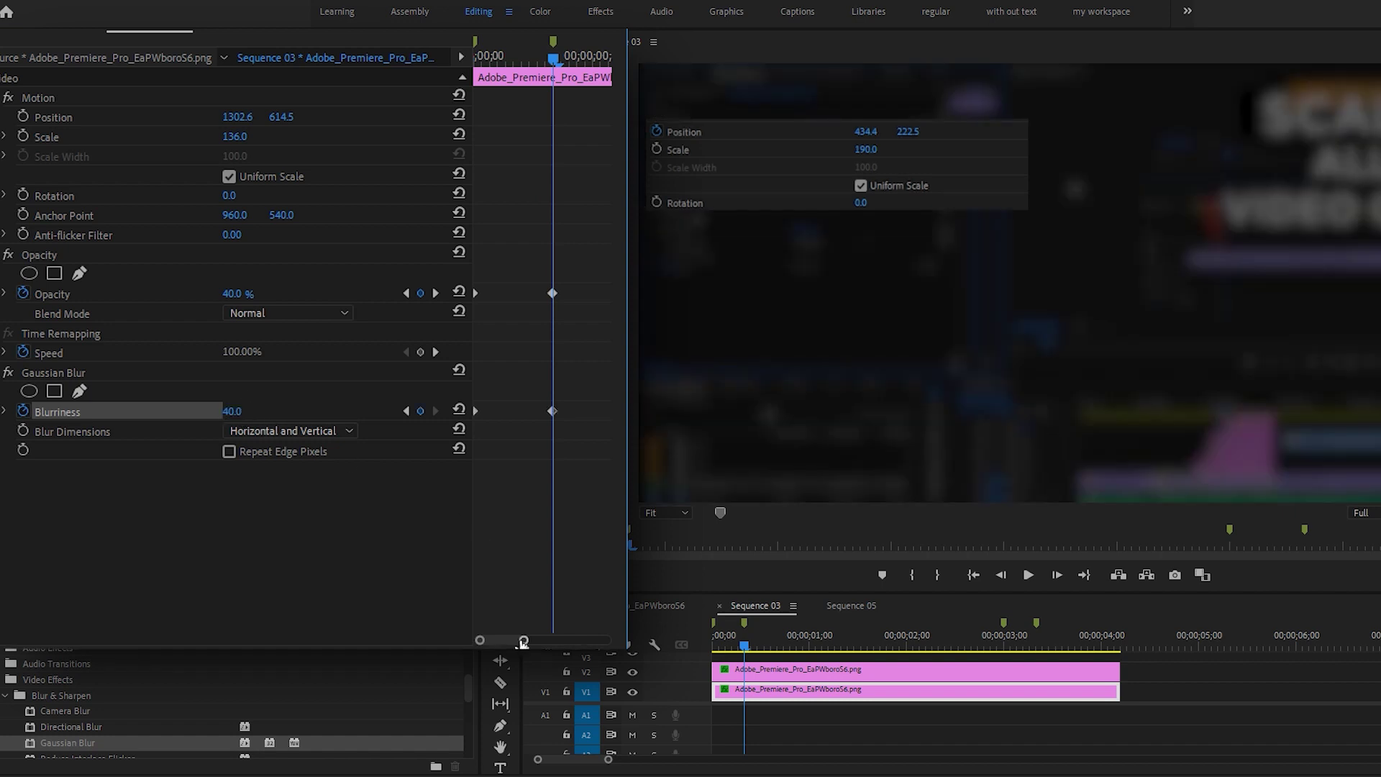
# Step: Add a Blurriness keyframe holding 40 at 00;00;03;00 and reset Blurriness to 0 at 00;00;03;10
pyautogui.moveTo(522, 641); pyautogui.dragTo(597, 640)
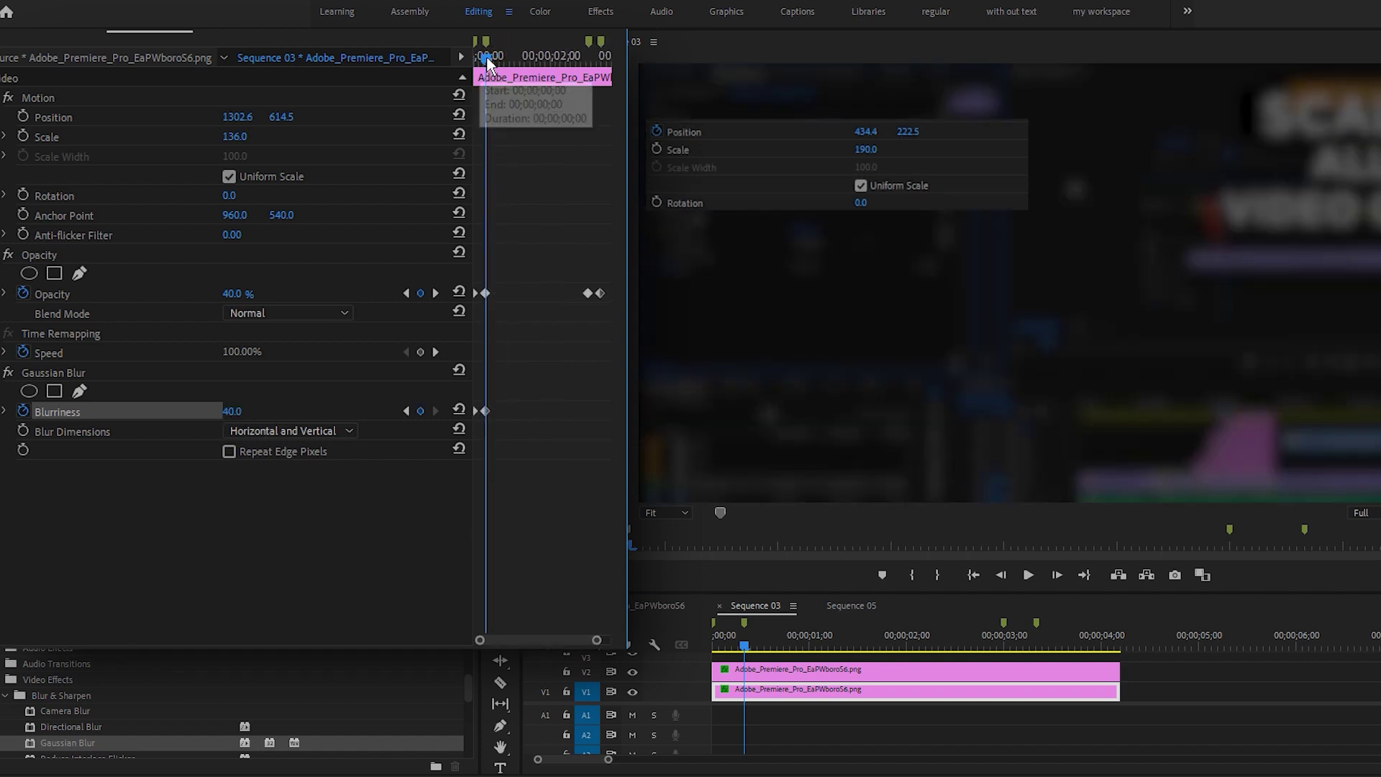
pyautogui.moveTo(487, 57); pyautogui.dragTo(588, 58)
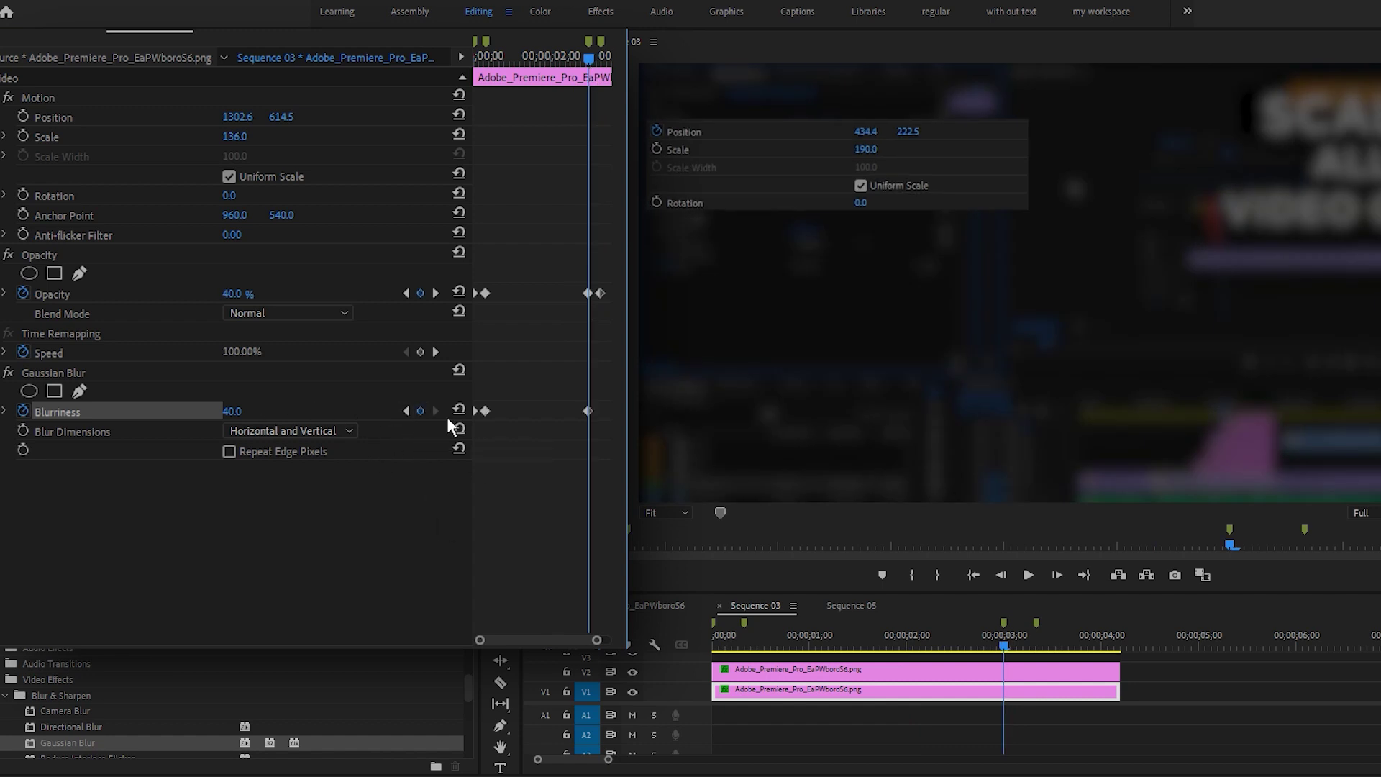
pyautogui.press('Right')
pyautogui.press('Right')
pyautogui.press('Right')
pyautogui.press('Right')
pyautogui.press('Right')
pyautogui.press('Right')
pyautogui.press('Right')
pyautogui.press('Right')
pyautogui.press('Right')
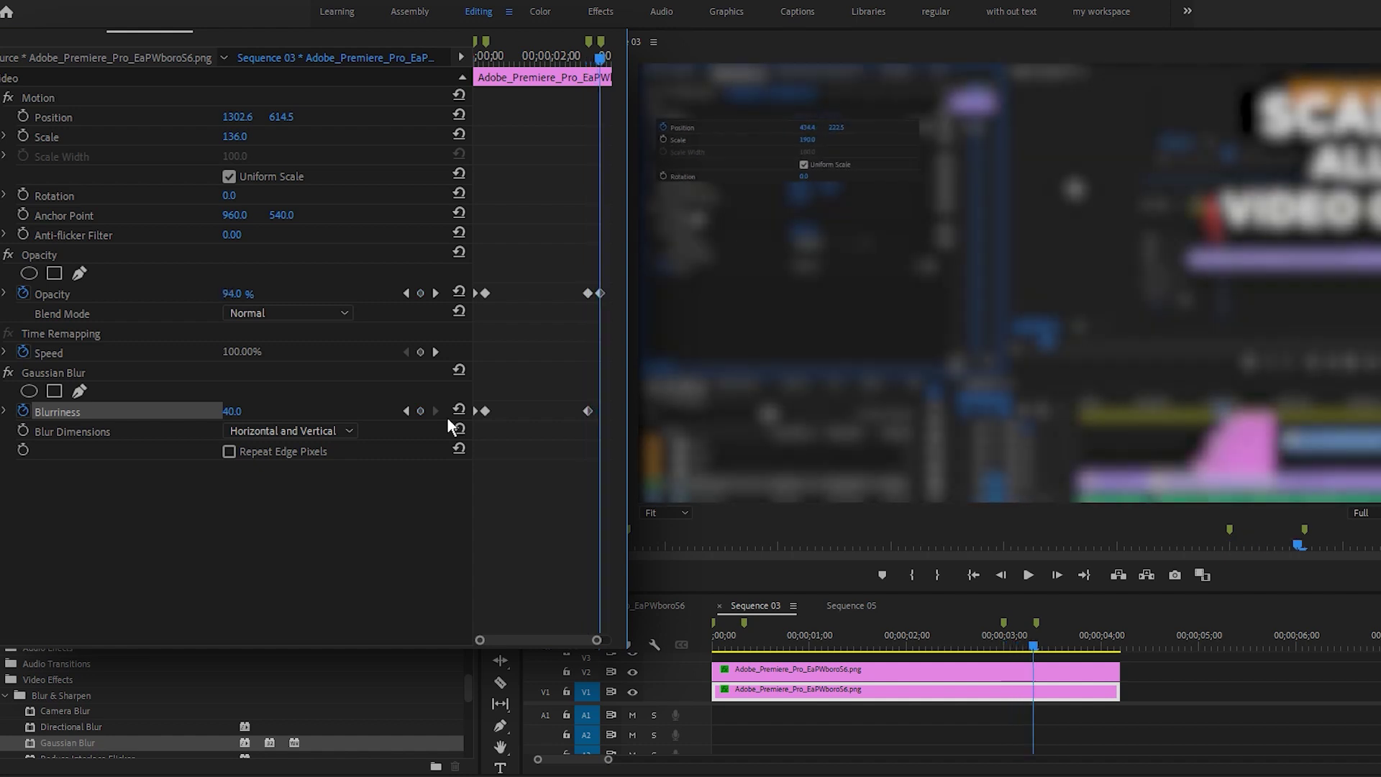
pyautogui.press('Right')
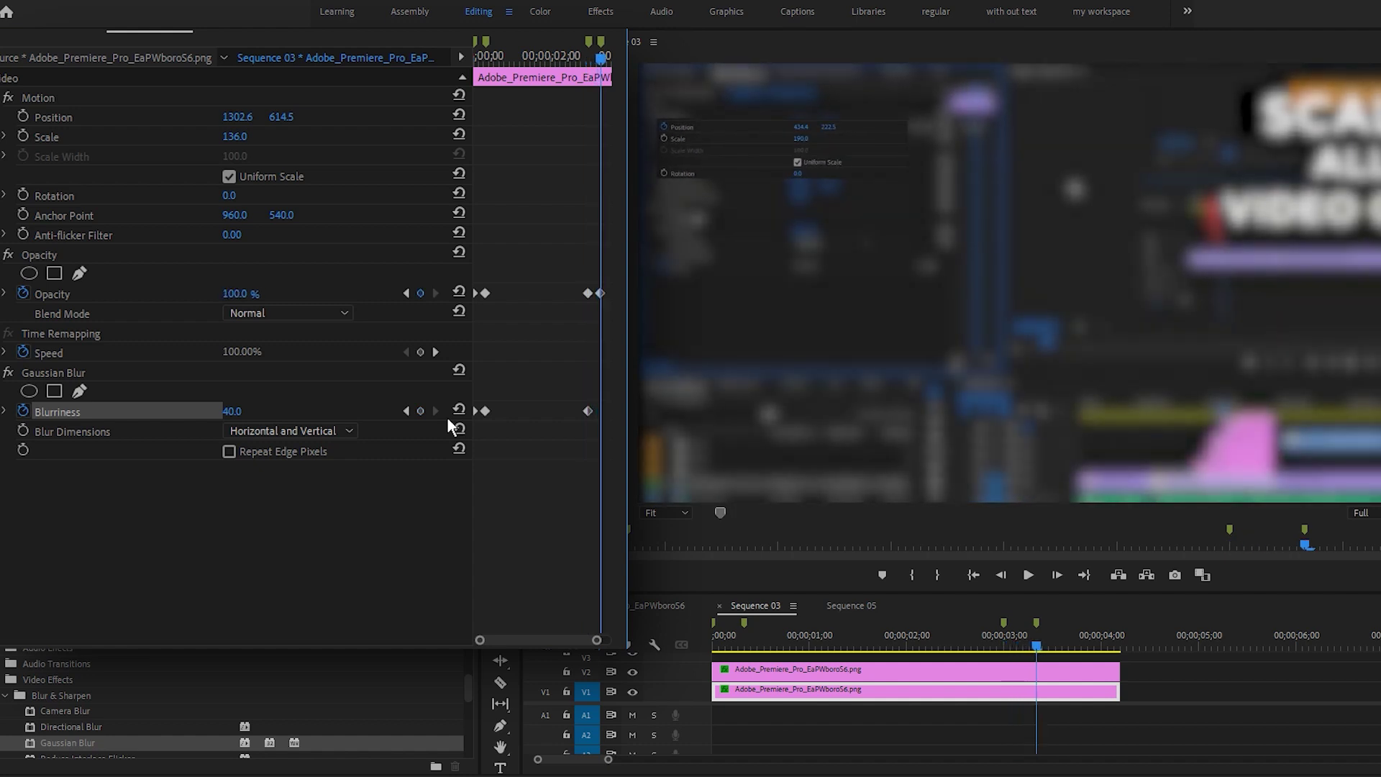
pyautogui.click(458, 409)
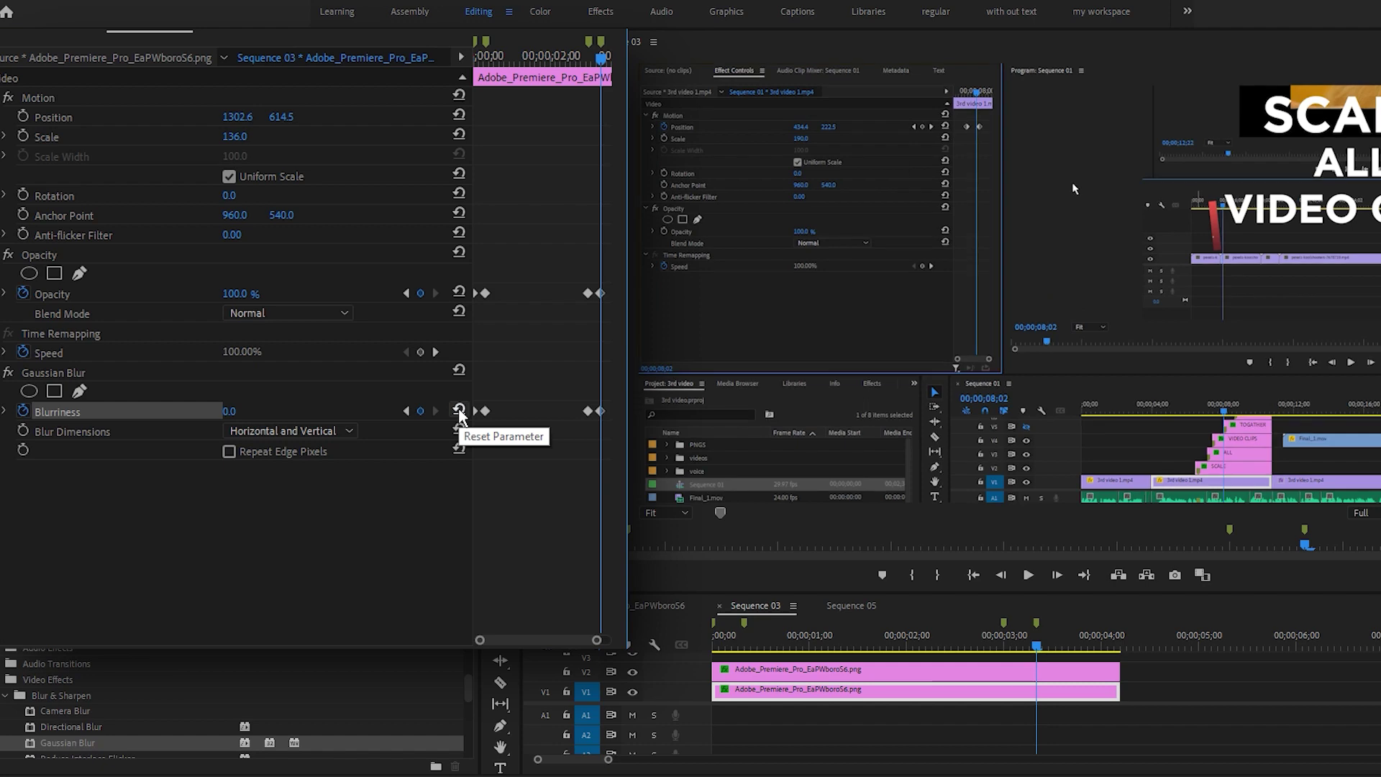
# Step: Play the sequence from the start to review the background blur beneath the pop-out
pyautogui.moveTo(517, 71); pyautogui.dragTo(359, 91)
pyautogui.press('space')
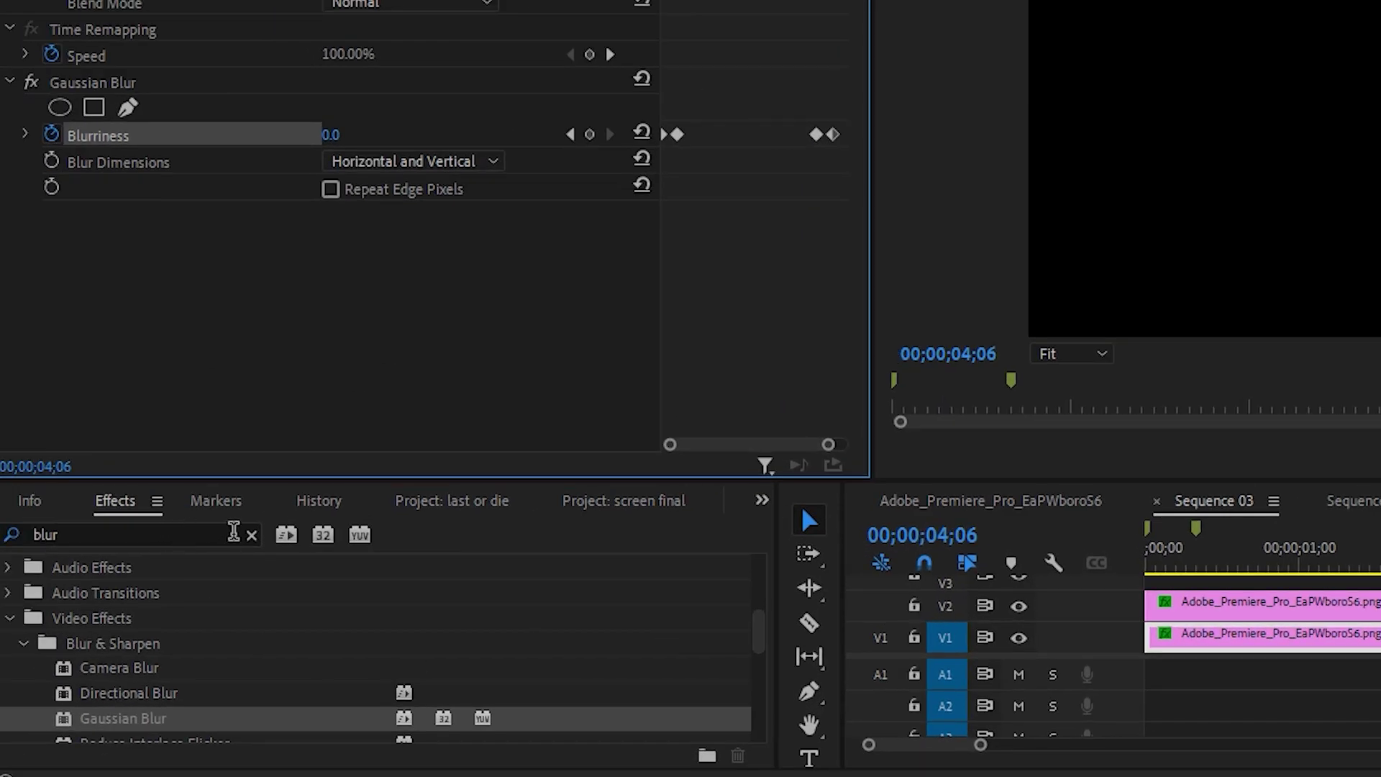
# Step: Search the effects for "drop" and apply Drop Shadow to the cropped copy on V2
pyautogui.click(23, 658)
pyautogui.click(214, 528)
pyautogui.write('drio')
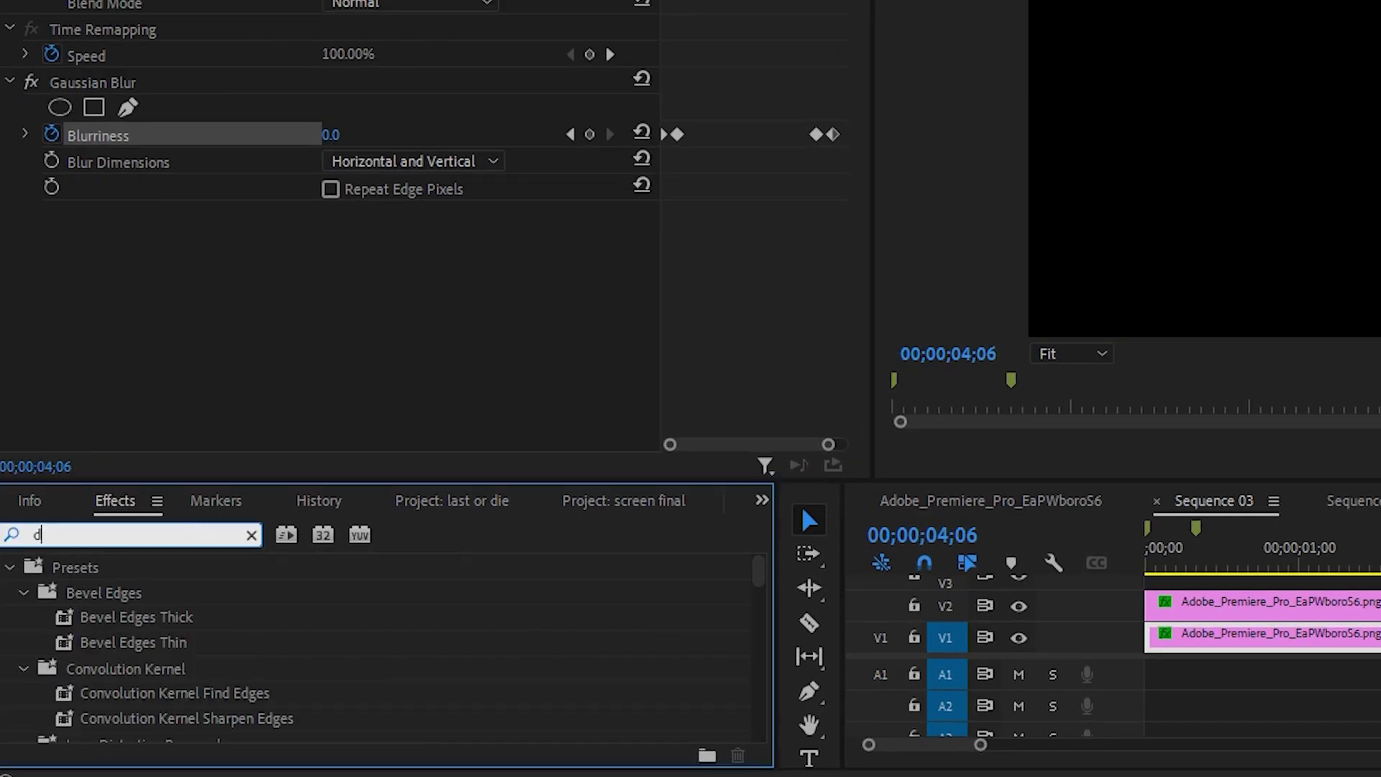
pyautogui.press('BackSpace')
pyautogui.press('BackSpace')
pyautogui.write('op')
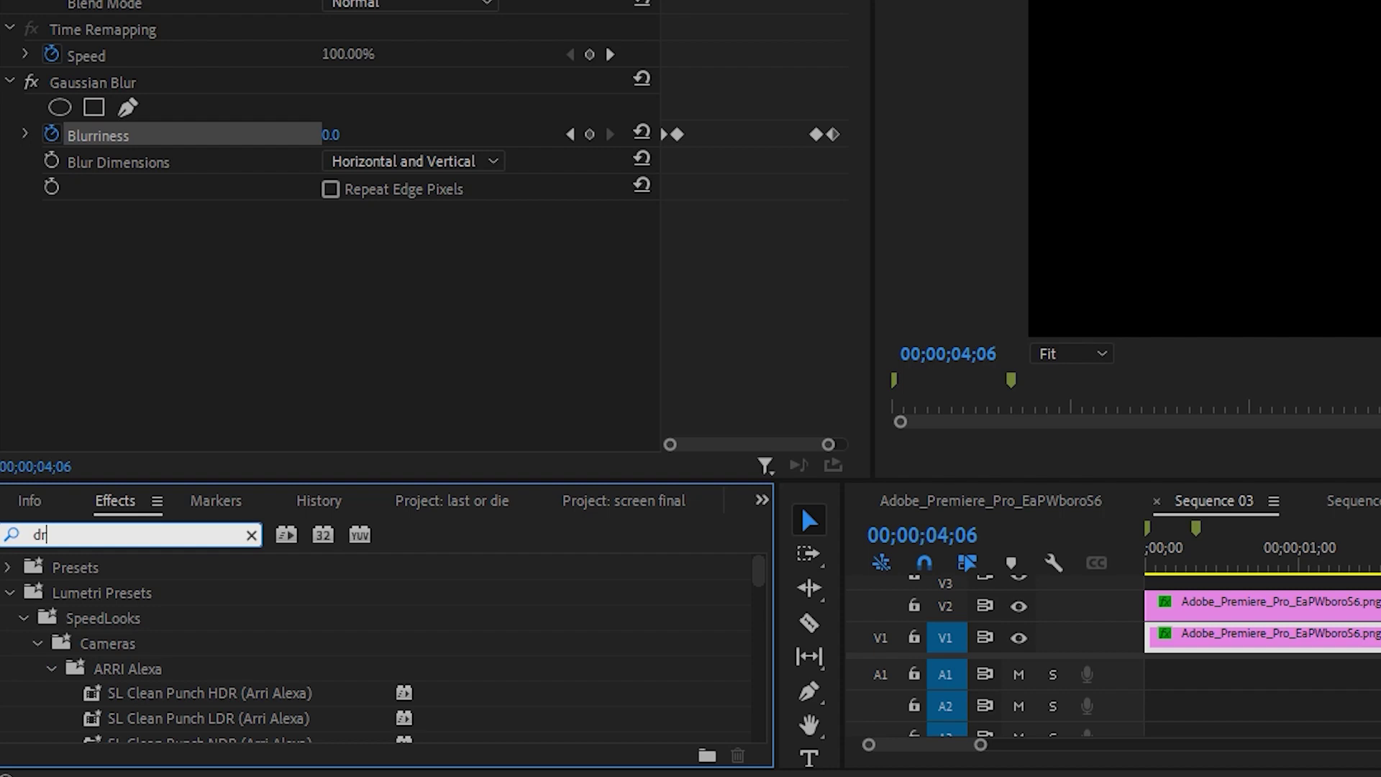
pyautogui.scroll(-3, 101, 657)
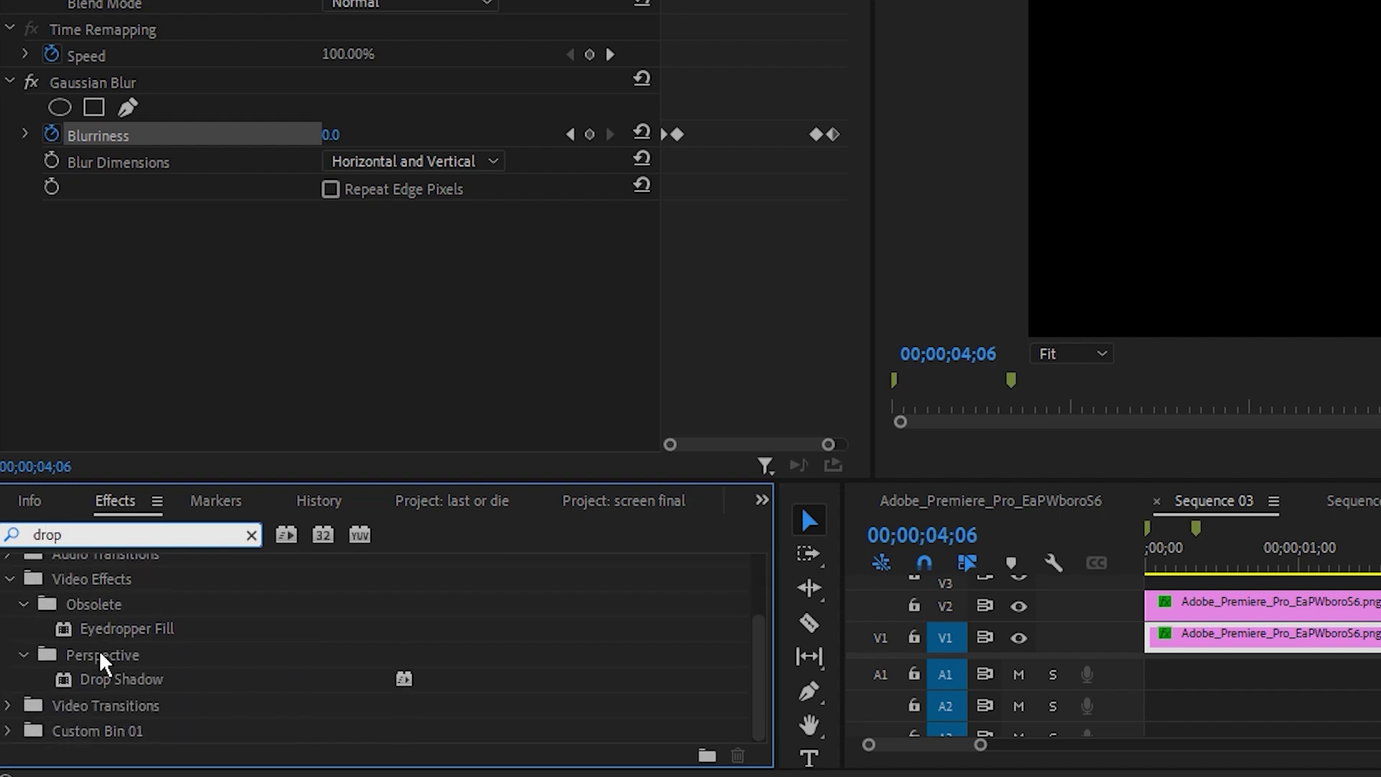
pyautogui.click(136, 686)
pyautogui.moveTo(133, 678); pyautogui.dragTo(1188, 607)
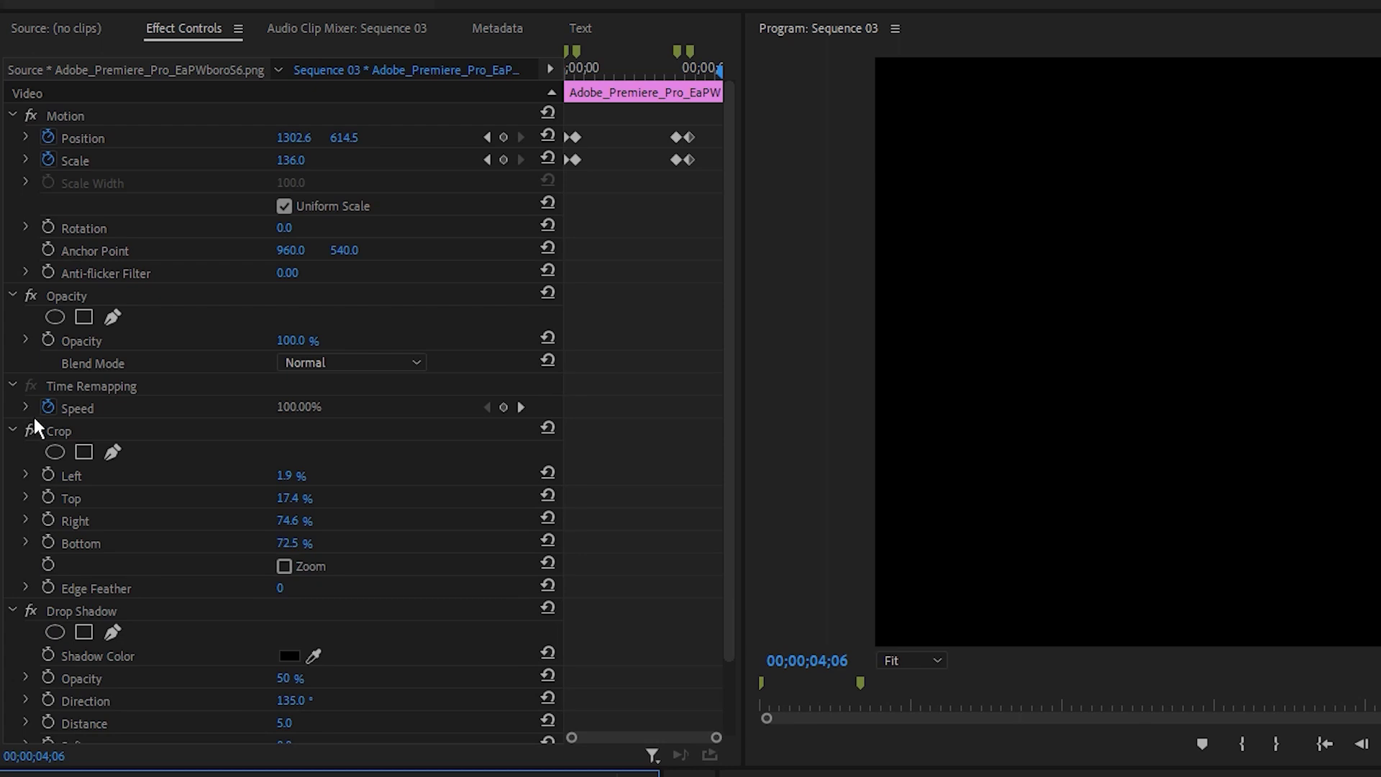
# Step: Set the drop shadow's Distance to 30 and Softness to 140, and return the playhead to the sequence start
pyautogui.scroll(-2, 44, 461)
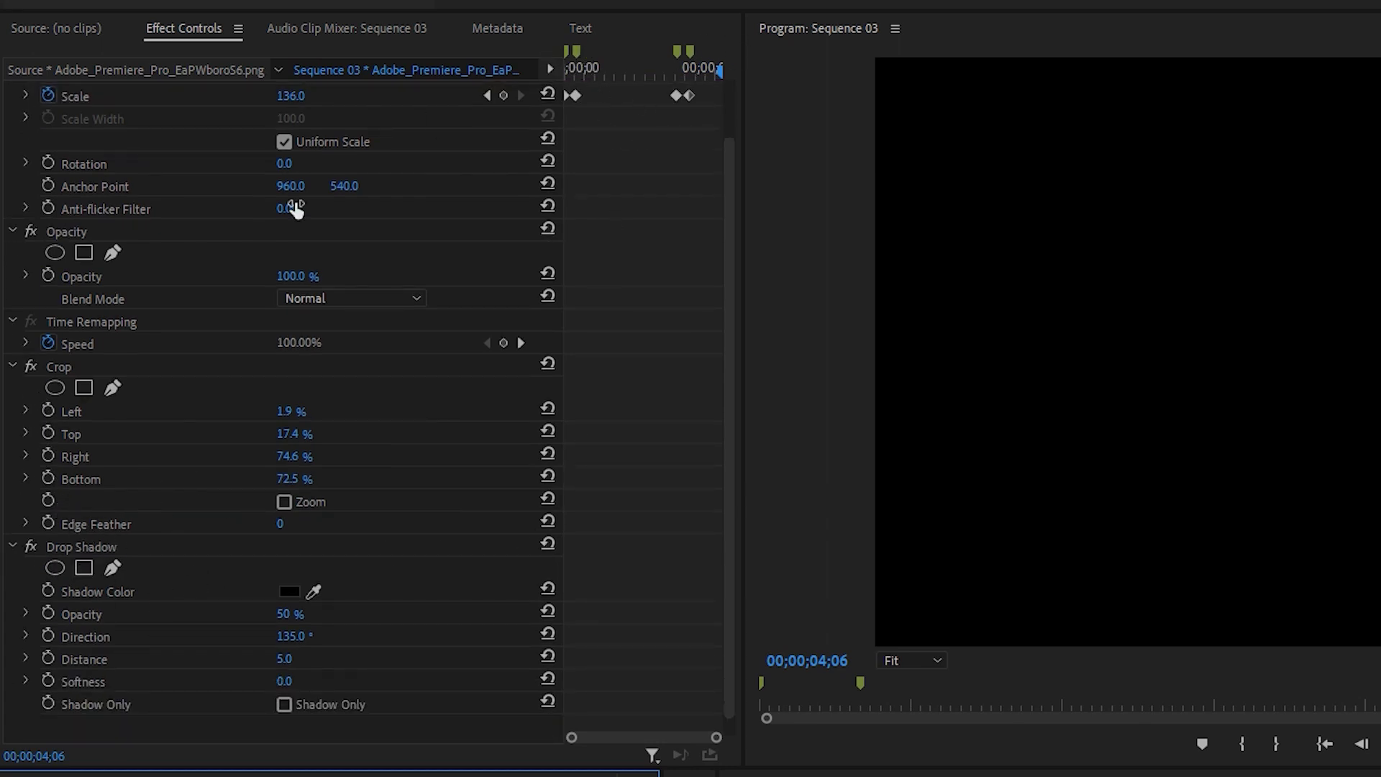
pyautogui.click(71, 546)
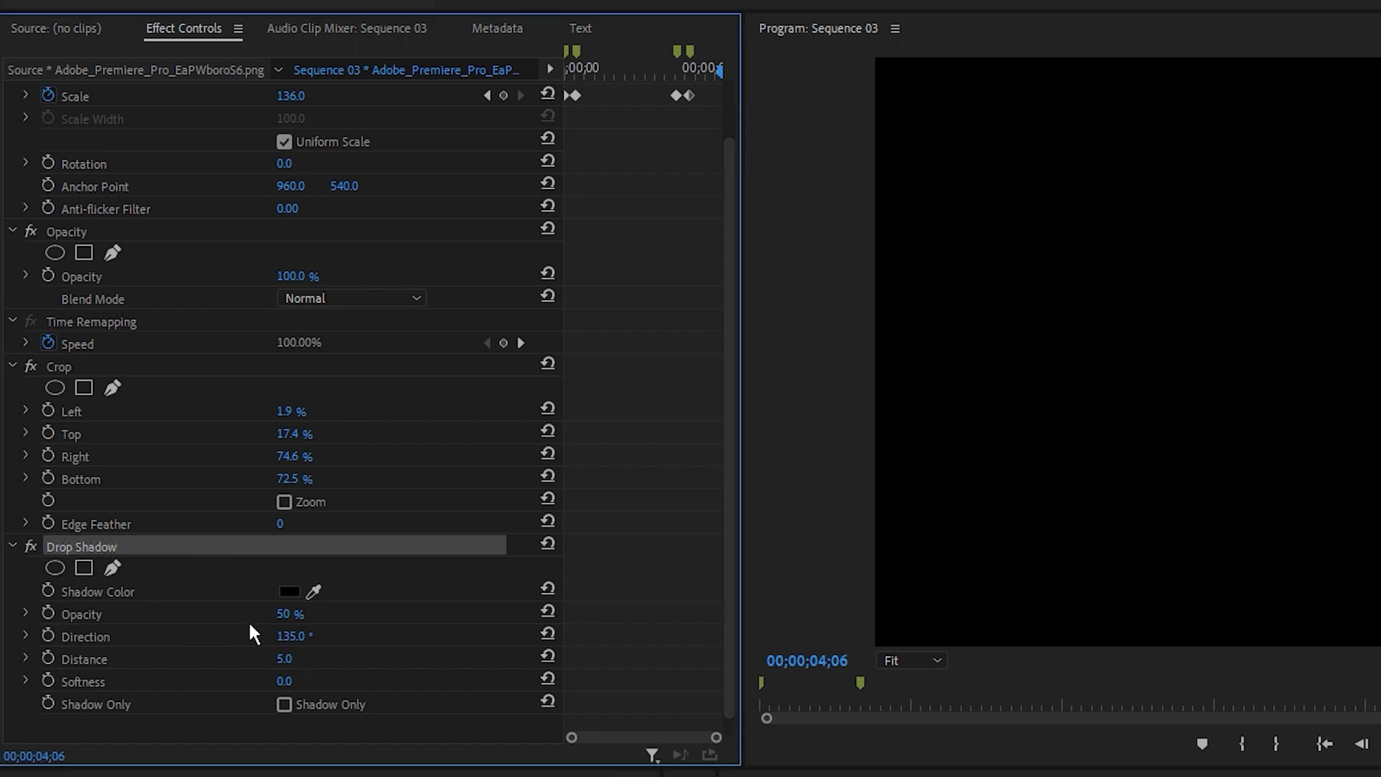
pyautogui.click(286, 658)
pyautogui.write('30')
pyautogui.press('Return')
pyautogui.click(286, 680)
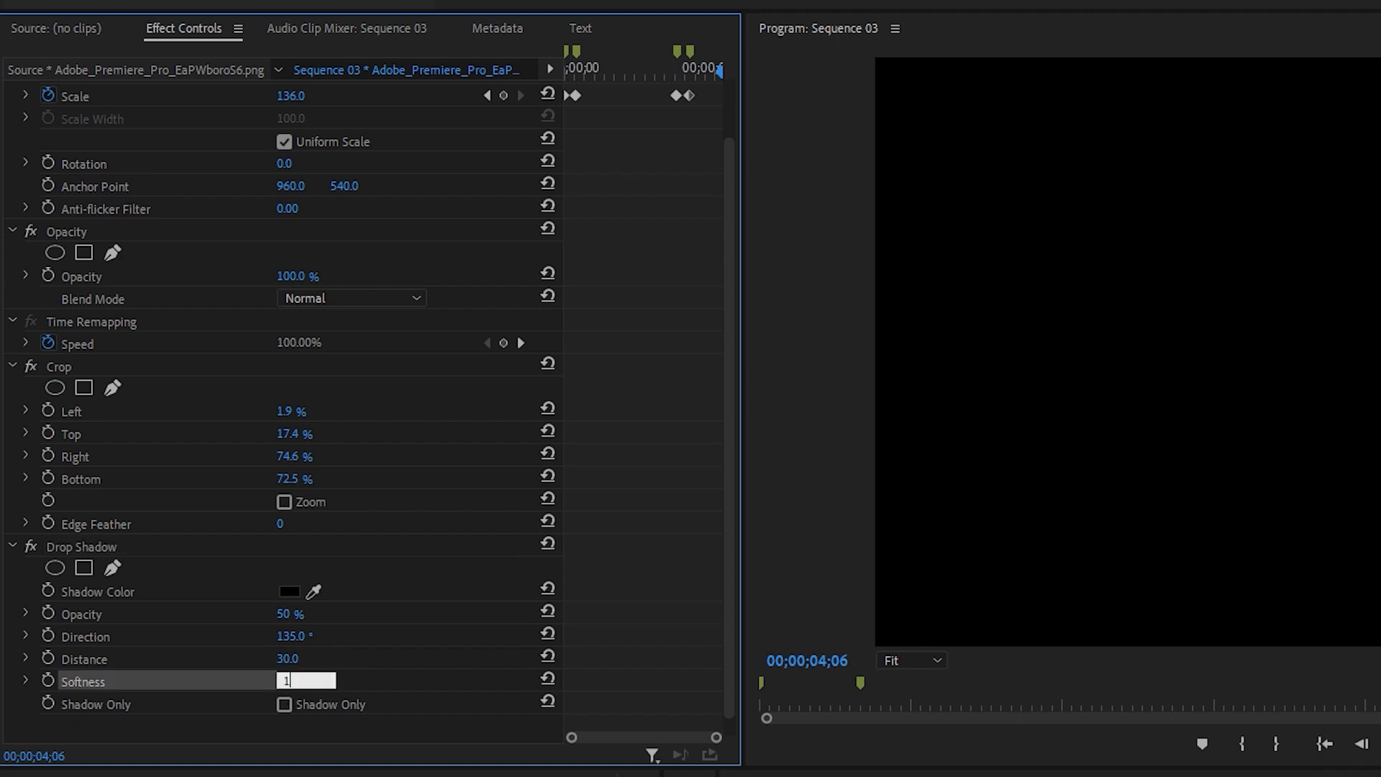
pyautogui.write('140')
pyautogui.press('Return')
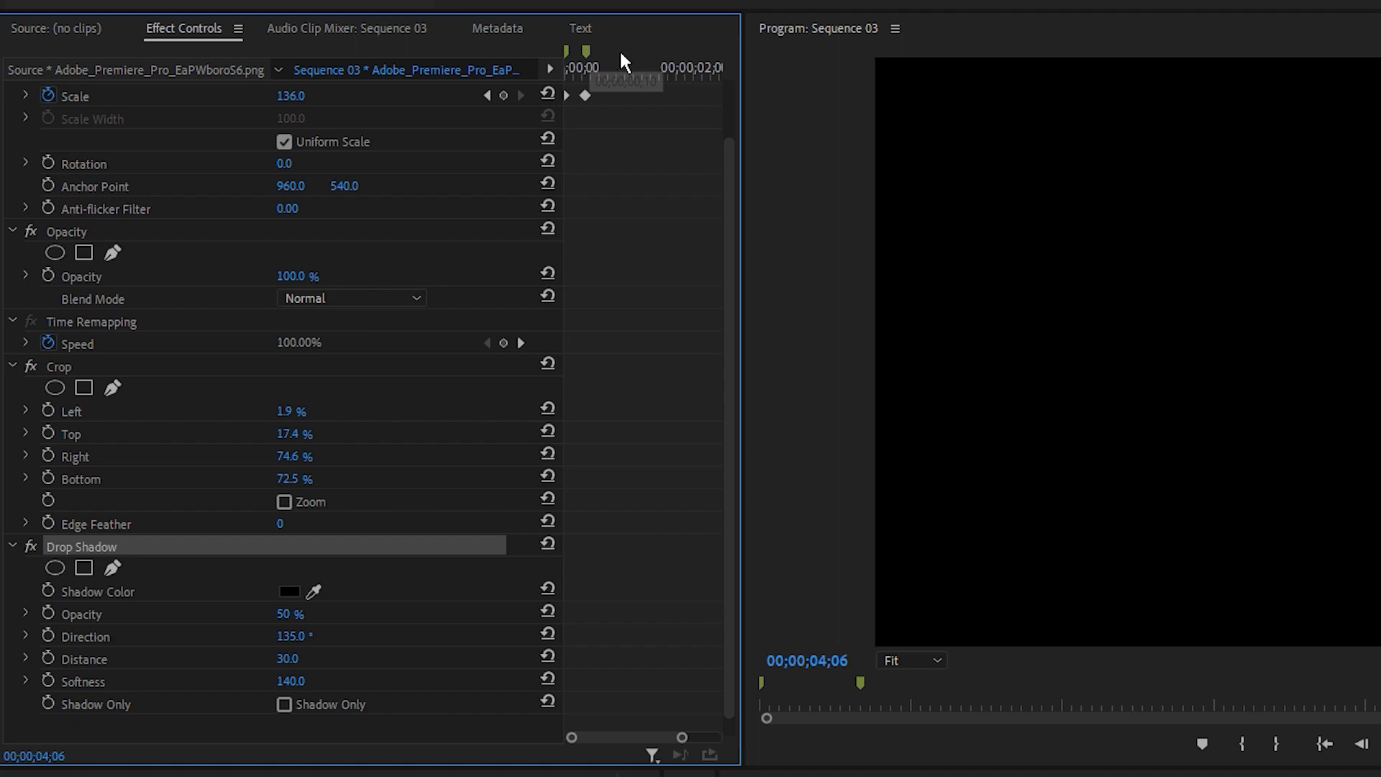
pyautogui.moveTo(619, 64); pyautogui.dragTo(519, 58)
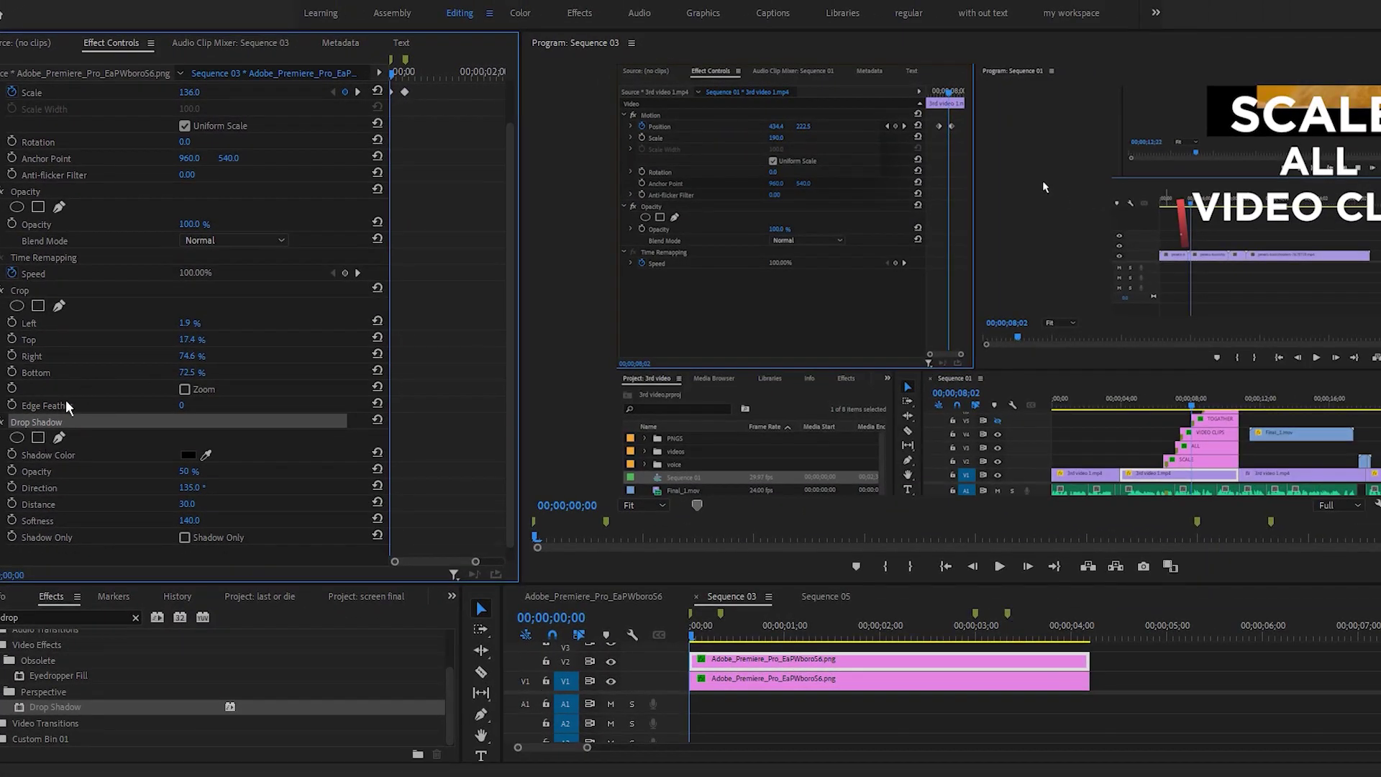
# Step: Keyframe the drop shadow's Opacity from 0% at the sequence start to 100% at 00;00;00;10
pyautogui.click(18, 475)
pyautogui.click(190, 471)
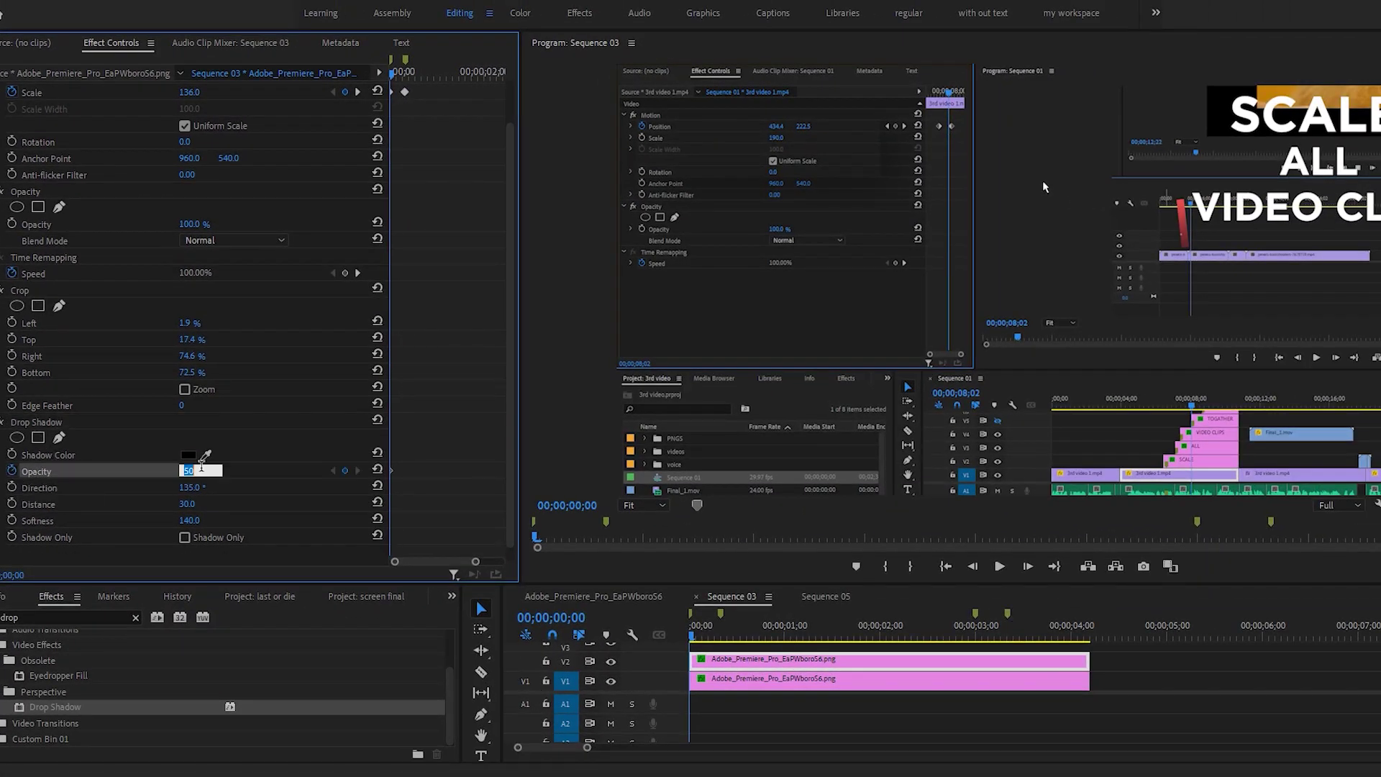
pyautogui.write('0')
pyautogui.press('Return')
pyautogui.press('space')
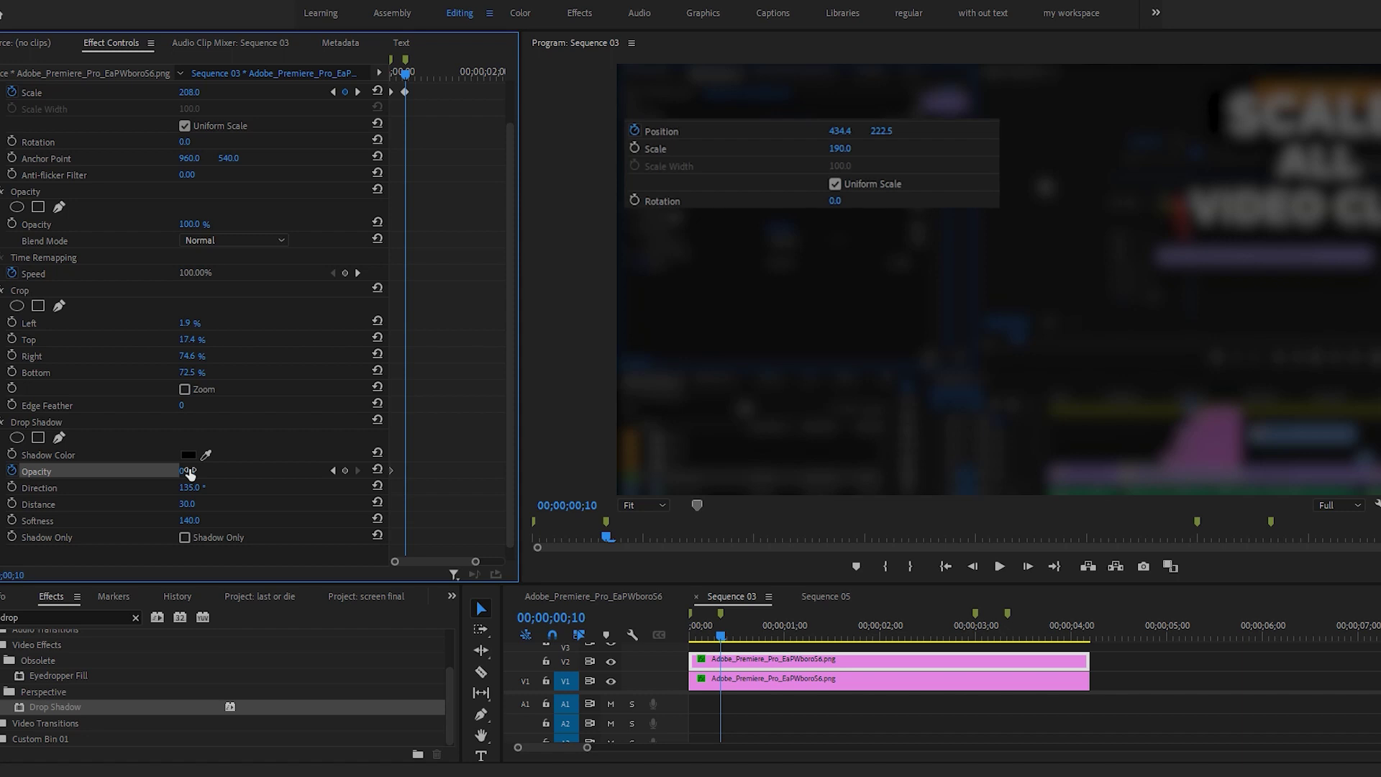
pyautogui.moveTo(190, 472); pyautogui.dragTo(200, 467)
pyautogui.click(201, 467)
pyautogui.press('Return')
# Step: Add a drop shadow Opacity keyframe holding 100% at 00;00;03;00, aligned with the Position and Scale keyframes
pyautogui.moveTo(476, 562); pyautogui.dragTo(502, 562)
pyautogui.moveTo(400, 76); pyautogui.dragTo(473, 79)
pyautogui.scroll(2, 360, 400)
pyautogui.moveTo(501, 562); pyautogui.dragTo(465, 565)
pyautogui.press('Right')
pyautogui.press('Right')
pyautogui.press('Left')
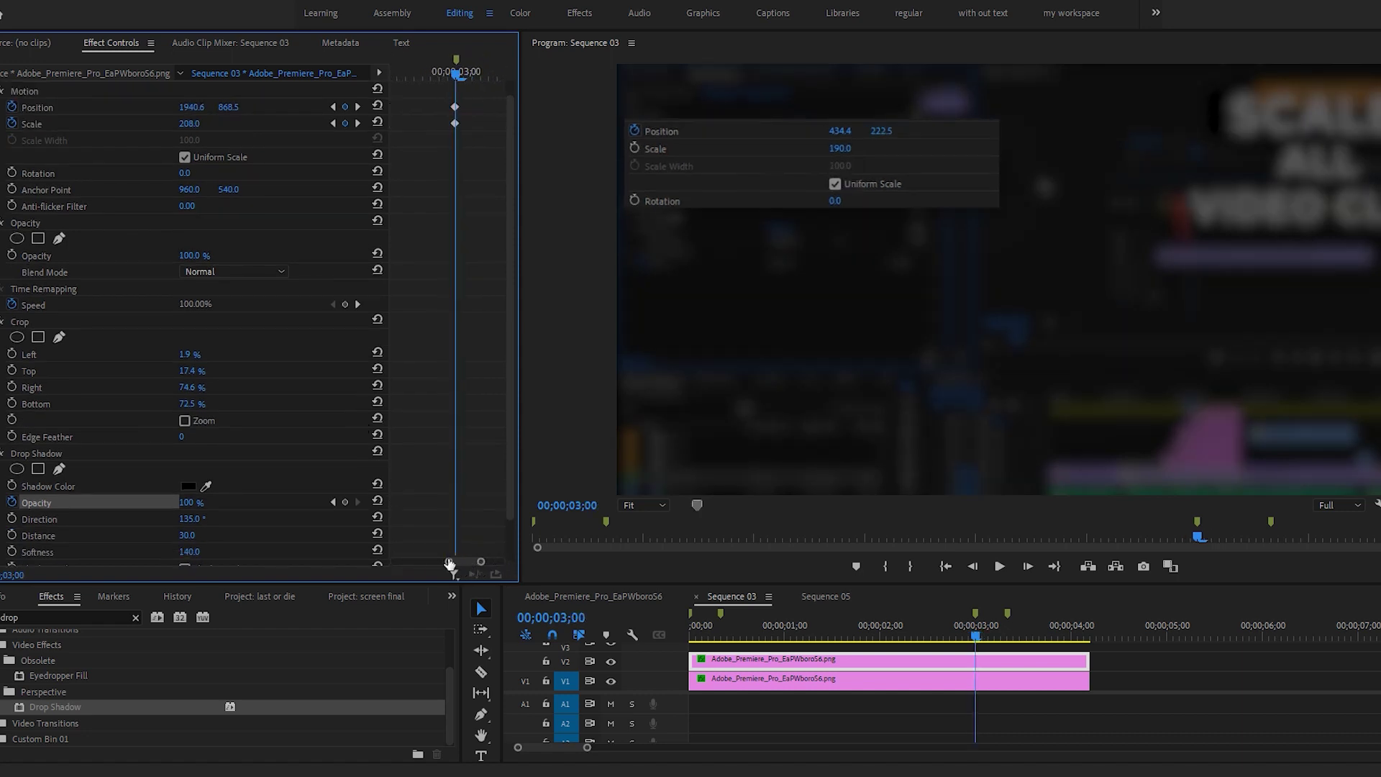
pyautogui.click(345, 501)
# Step: Advance ten frames to 00;00;03;10 and set the drop shadow's Opacity to 0% there
pyautogui.moveTo(481, 562); pyautogui.dragTo(521, 558)
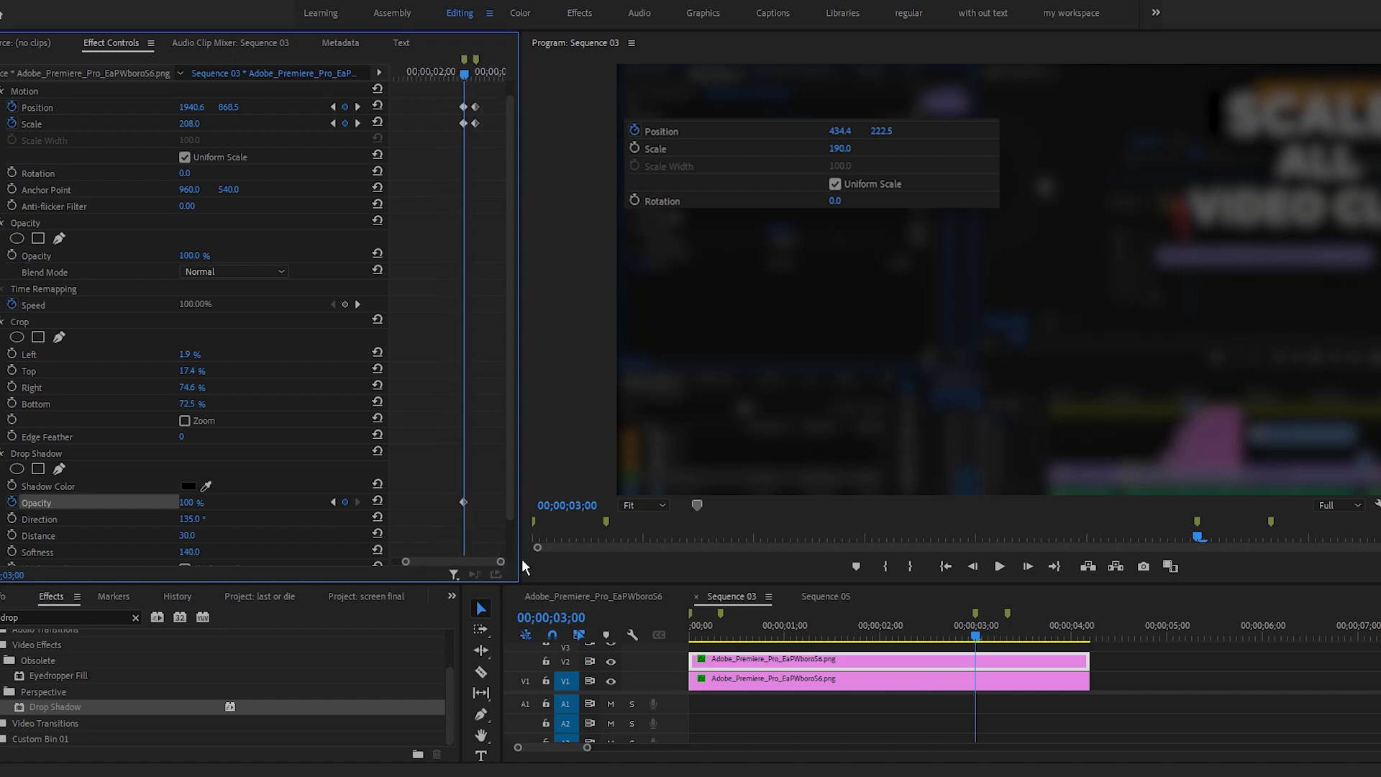
pyautogui.press('Right')
pyautogui.press('Right')
pyautogui.press('Right')
pyautogui.press('Right')
pyautogui.press('Right')
pyautogui.press('Right')
pyautogui.press('Right')
pyautogui.press('Right')
pyautogui.press('Right')
pyautogui.press('Right')
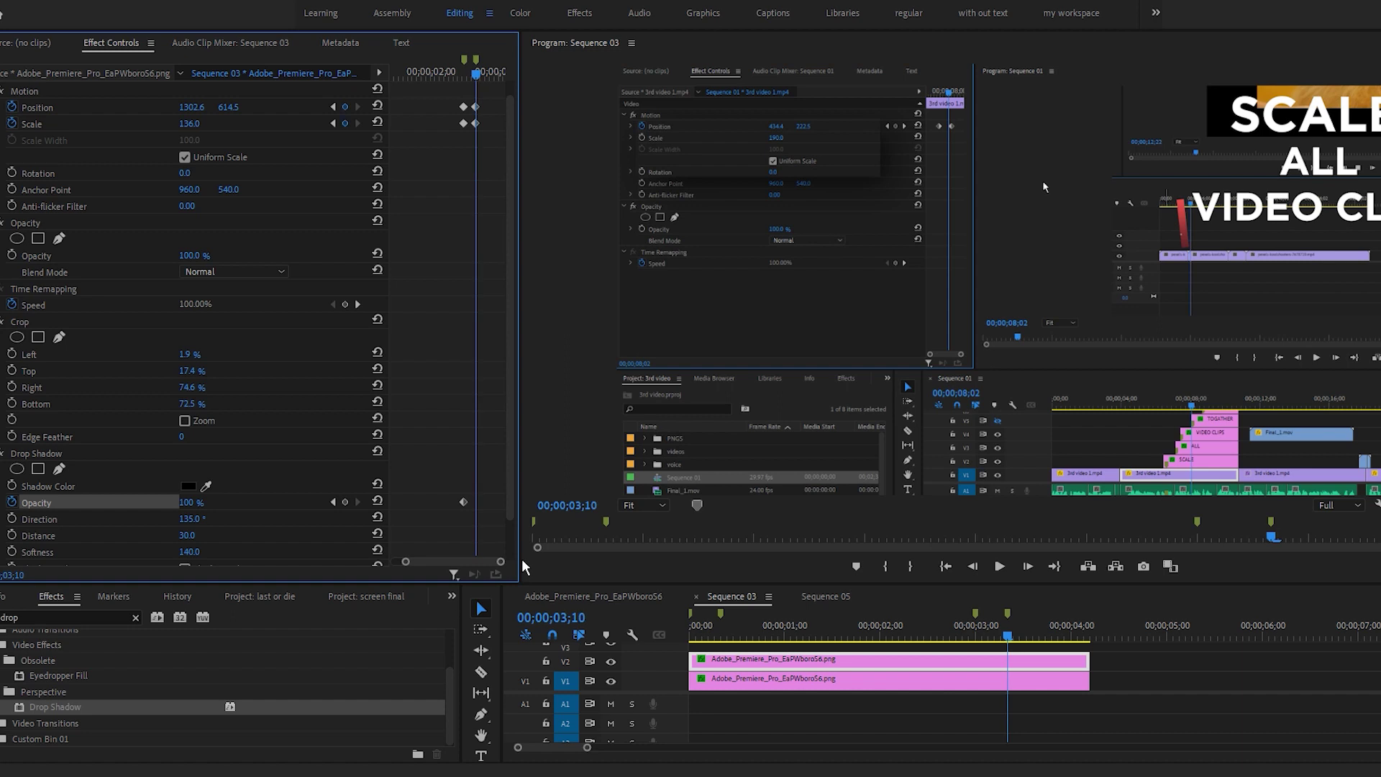
pyautogui.moveTo(501, 561); pyautogui.dragTo(462, 564)
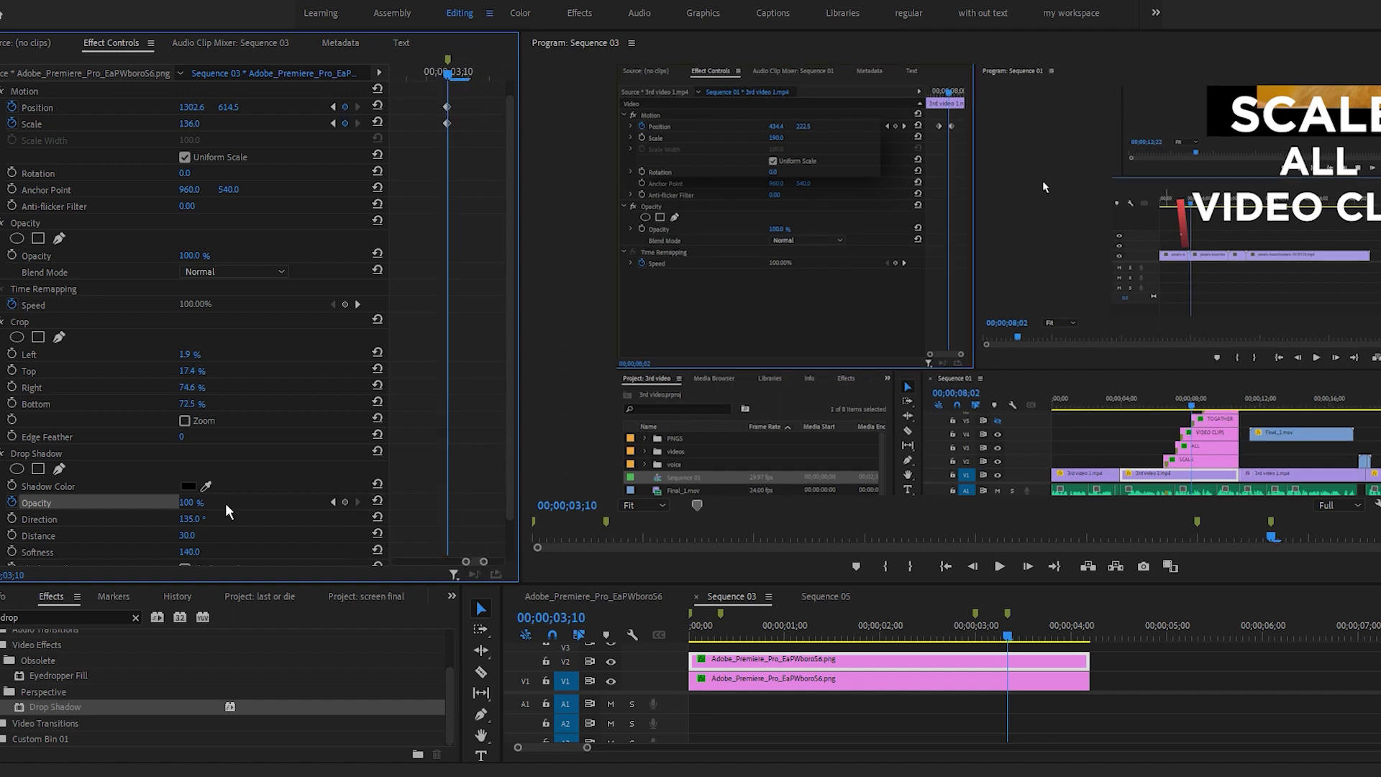
pyautogui.click(201, 500)
pyautogui.write('0')
pyautogui.press('Return')
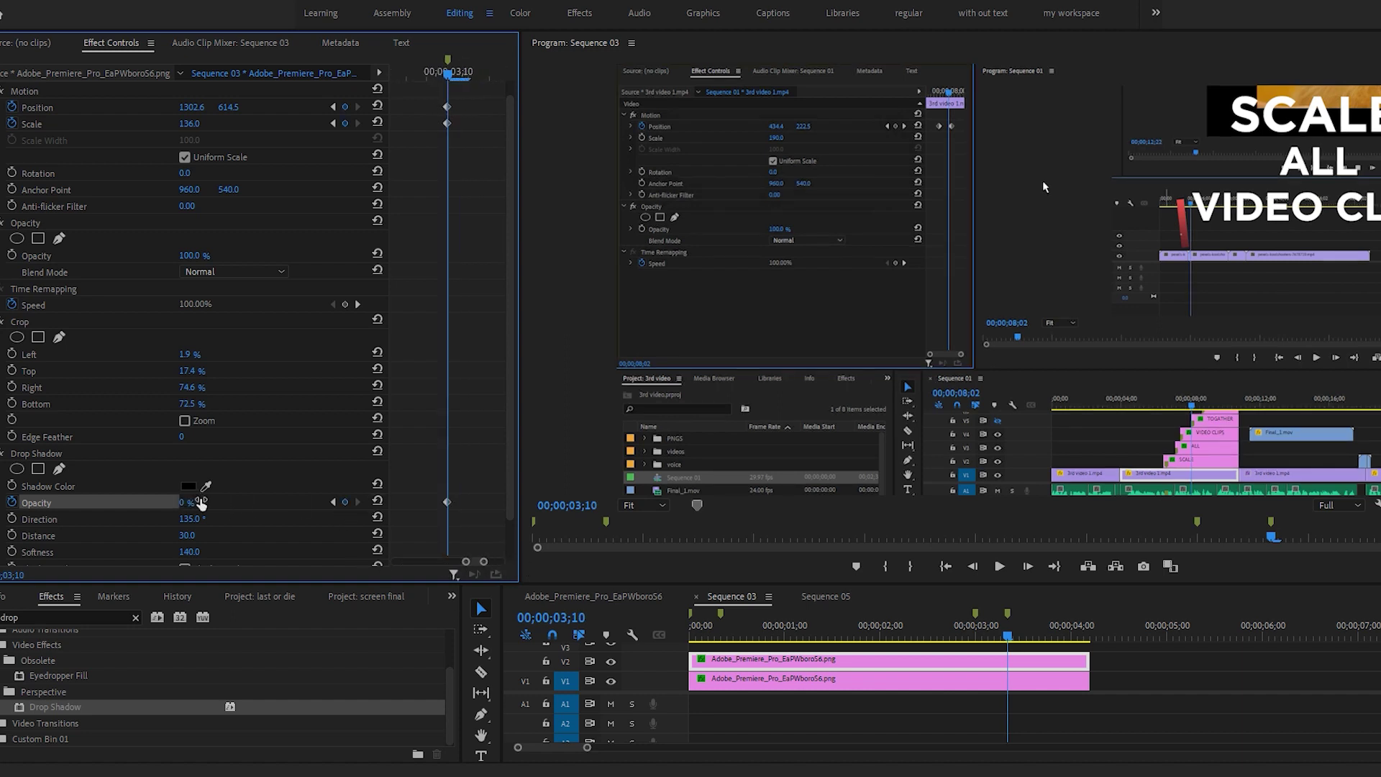
pyautogui.moveTo(467, 564); pyautogui.dragTo(394, 564)
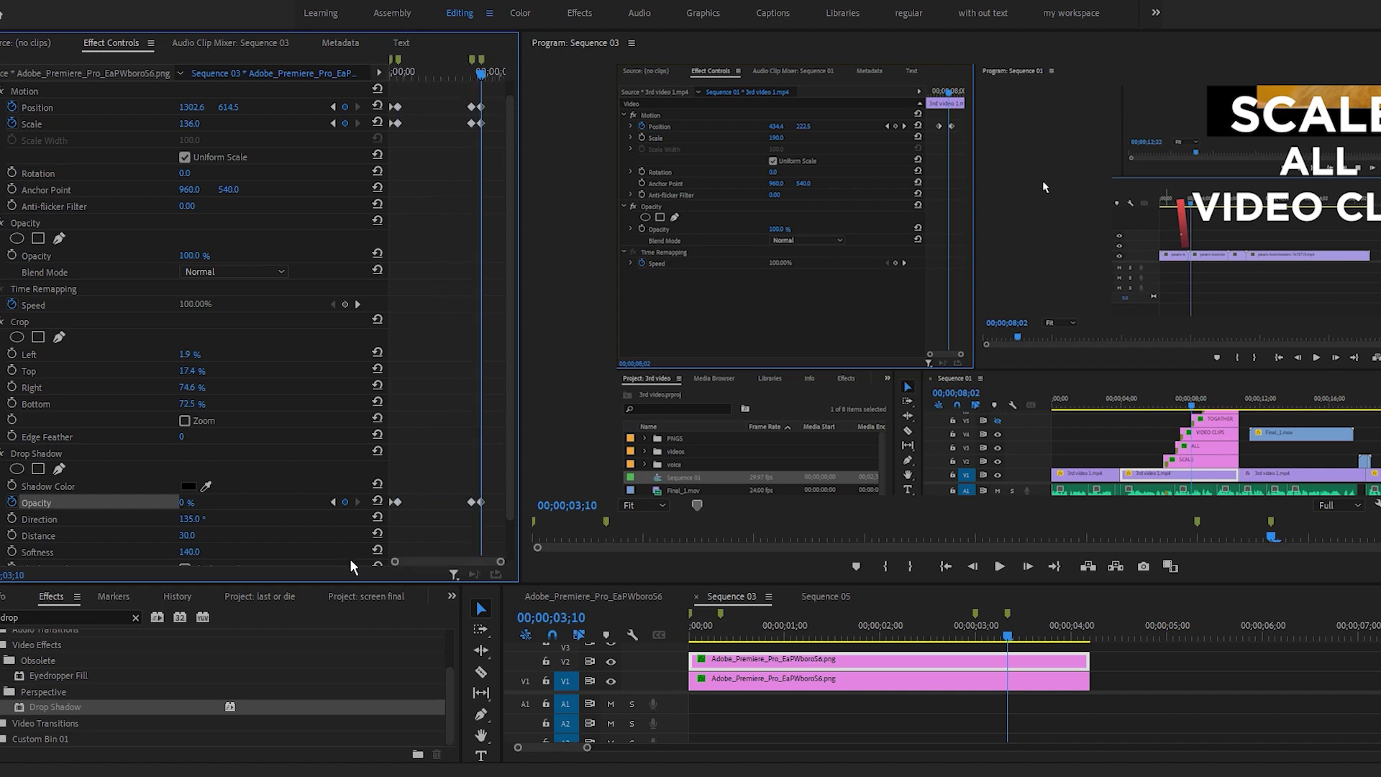